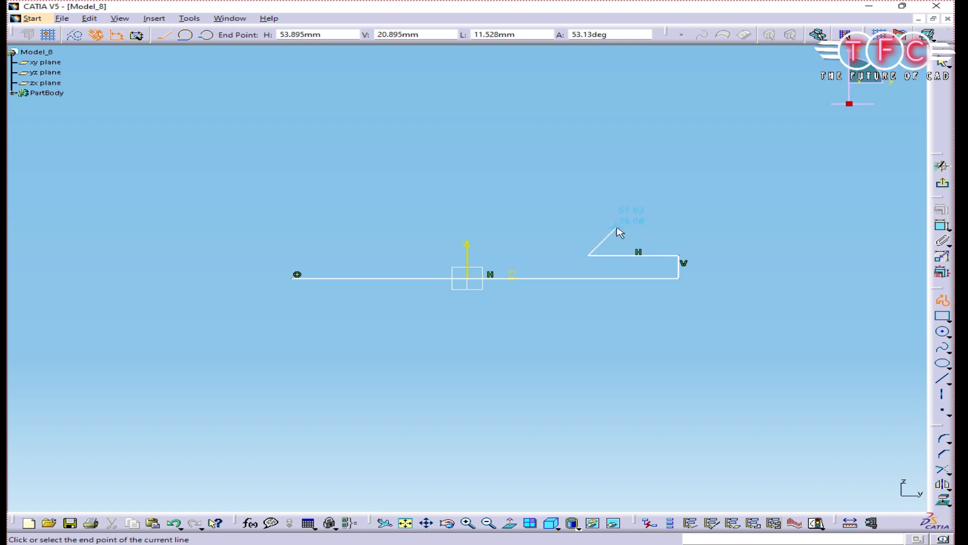
Complete the closed profile with a pentagonal upper part whose apex lies on the vertical axis and a base step at the left end
{"action": "left_click", "coordinate": [647, 175]}
{"action": "left_click", "coordinate": [465, 90]}
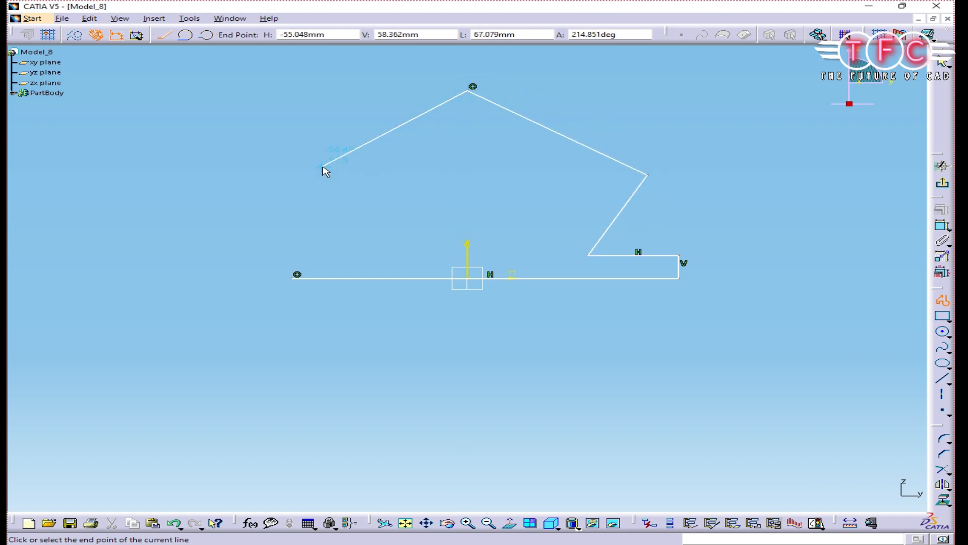
{"action": "left_click", "coordinate": [309, 175]}
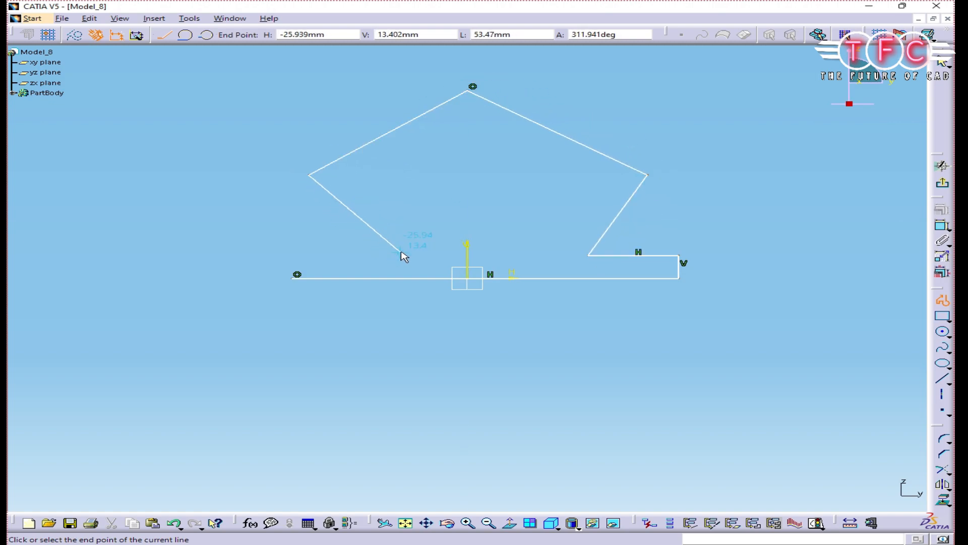
{"action": "left_click", "coordinate": [388, 255]}
{"action": "left_click", "coordinate": [292, 255]}
{"action": "left_click", "coordinate": [297, 275]}
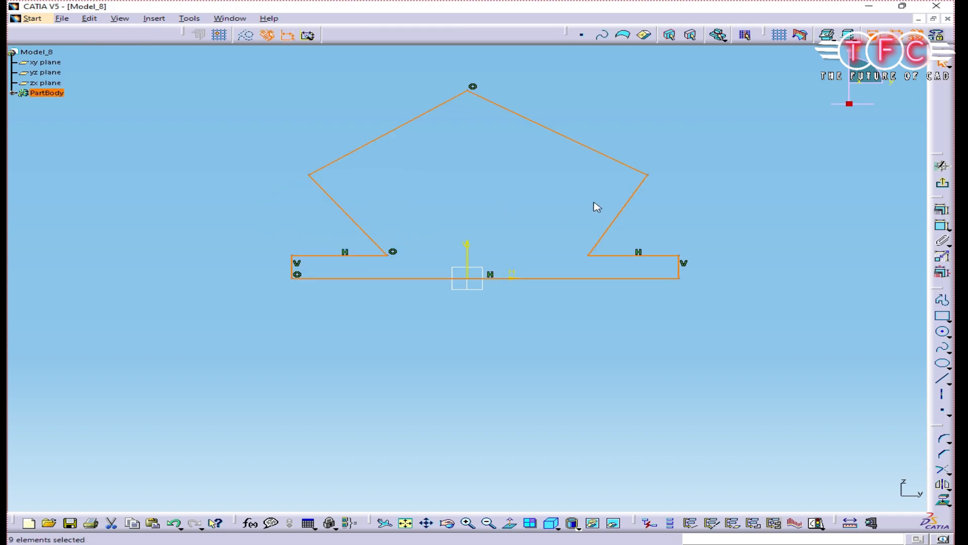
Dimension the profile's bottom line and set its length to 100 mm
{"action": "left_click", "coordinate": [942, 225]}
{"action": "left_click", "coordinate": [435, 278]}
{"action": "double_click", "coordinate": [444, 343]}
{"action": "type", "text": "100"}
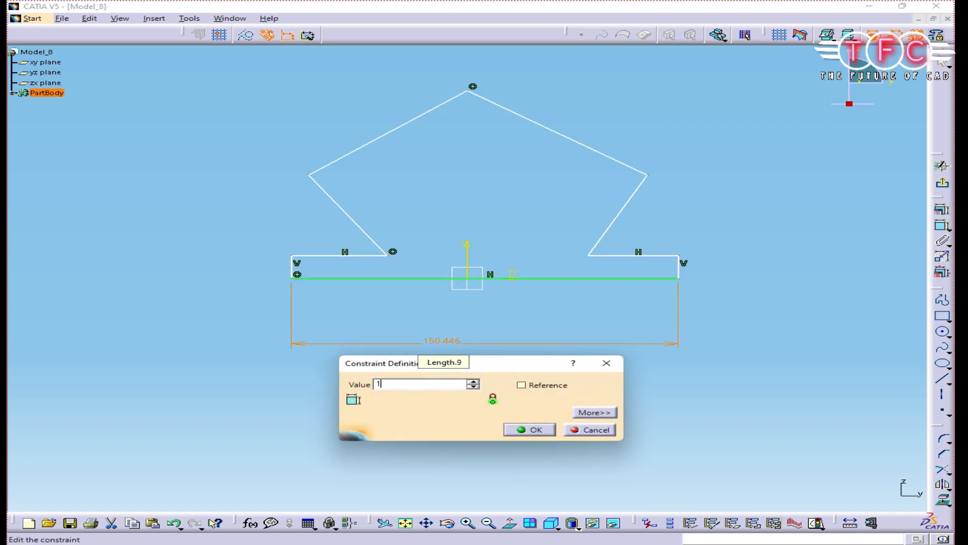
{"action": "key", "text": "Return"}
Dimension the base's right end from the vertical axis and set the distance to 50 mm
{"action": "left_click", "coordinate": [941, 226]}
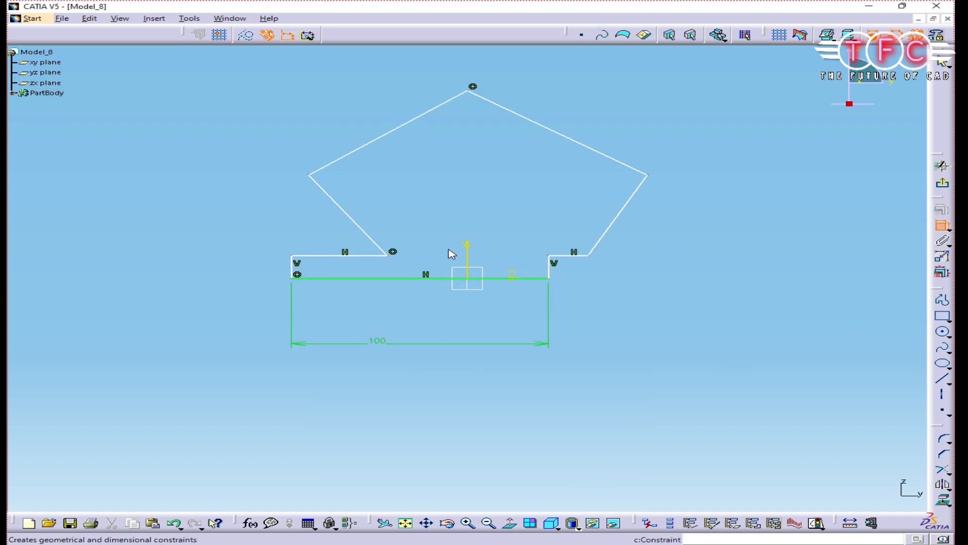
{"action": "left_click", "coordinate": [555, 279]}
{"action": "left_click", "coordinate": [467, 260]}
{"action": "double_click", "coordinate": [506, 302]}
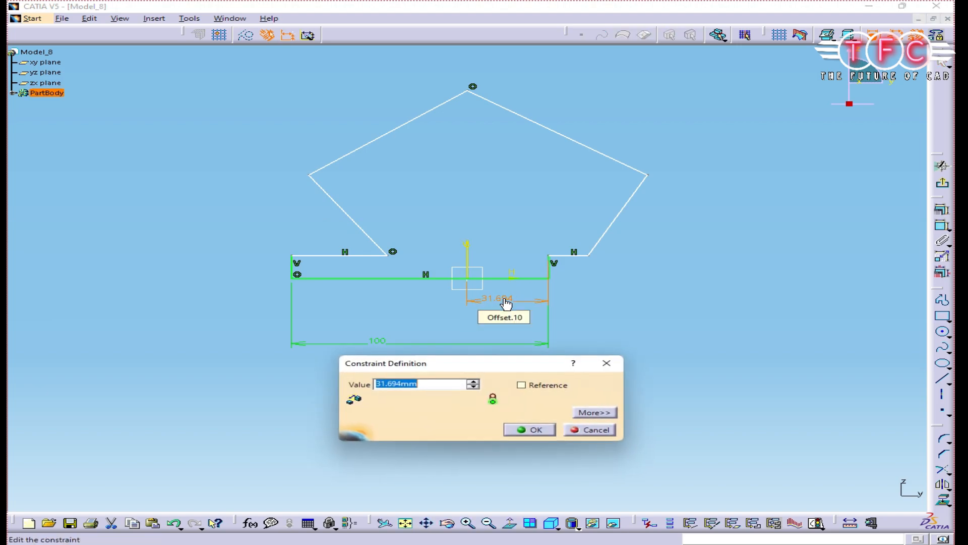
{"action": "type", "text": "50"}
{"action": "key", "text": "Return"}
Dimension the short vertical edge at the base's left end and set its height to 10 mm
{"action": "left_click", "coordinate": [700, 269]}
{"action": "left_click", "coordinate": [929, 234]}
{"action": "left_click", "coordinate": [352, 269]}
{"action": "double_click", "coordinate": [261, 290]}
{"action": "type", "text": "10"}
{"action": "key", "text": "Return"}
Constrain the angle between the base's right upper edge and the adjoining slanted side to 72 degrees
{"action": "middle_click_drag", "start_coordinate": [585, 274], "coordinate": [598, 233]}
{"action": "left_click_drag", "start_coordinate": [618, 233], "coordinate": [541, 229]}
{"action": "left_click", "coordinate": [670, 214]}
{"action": "left_click", "coordinate": [941, 275]}
{"action": "left_click", "coordinate": [577, 252]}
{"action": "left_click", "coordinate": [555, 221]}
{"action": "left_click", "coordinate": [589, 230]}
{"action": "double_click", "coordinate": [588, 230]}
{"action": "type", "text": "72"}
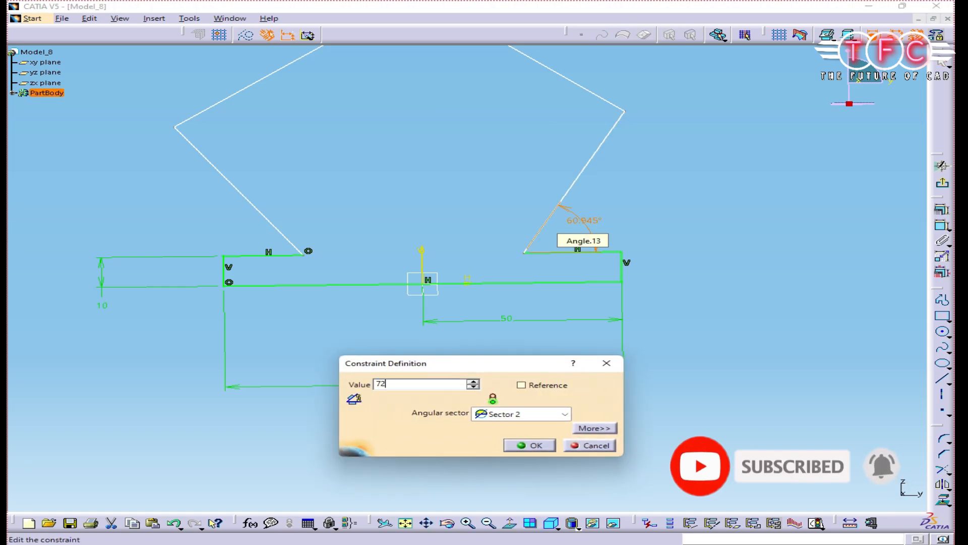
{"action": "key", "text": "Return"}
Constrain the angle between the base's left upper edge and the adjoining slanted side to 72 degrees
{"action": "left_click", "coordinate": [941, 224]}
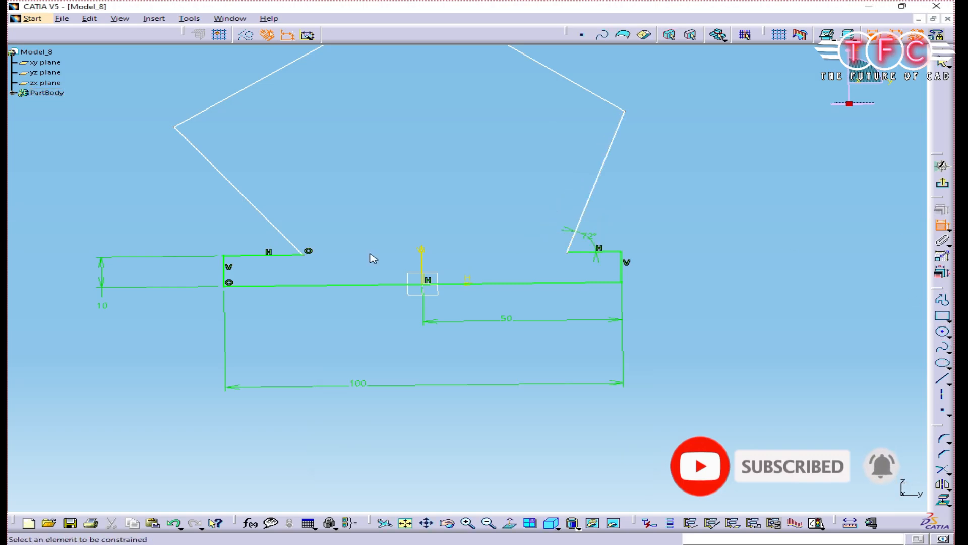
{"action": "left_click", "coordinate": [274, 225]}
{"action": "left_click", "coordinate": [232, 231]}
{"action": "double_click", "coordinate": [231, 223]}
{"action": "type", "text": "72deg"}
{"action": "key", "text": "Return"}
{"action": "middle_click_drag", "start_coordinate": [246, 281], "coordinate": [261, 257], "text": "ctrl"}
{"action": "left_click_drag", "start_coordinate": [173, 247], "coordinate": [261, 246]}
{"action": "middle_click_drag", "start_coordinate": [430, 39], "coordinate": [416, 171], "text": "ctrl"}
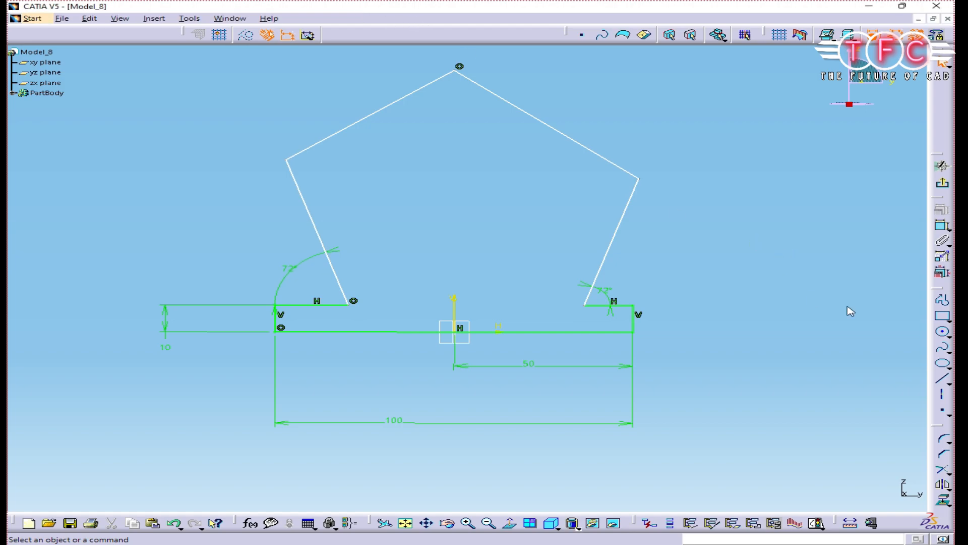
Set the angle at the pentagon's right corner, between the slanted side and the roof edge, to 108 degrees
{"action": "left_click", "coordinate": [942, 224]}
{"action": "left_click", "coordinate": [622, 221]}
{"action": "left_click", "coordinate": [614, 163]}
{"action": "left_click", "coordinate": [588, 167]}
{"action": "double_click", "coordinate": [595, 175]}
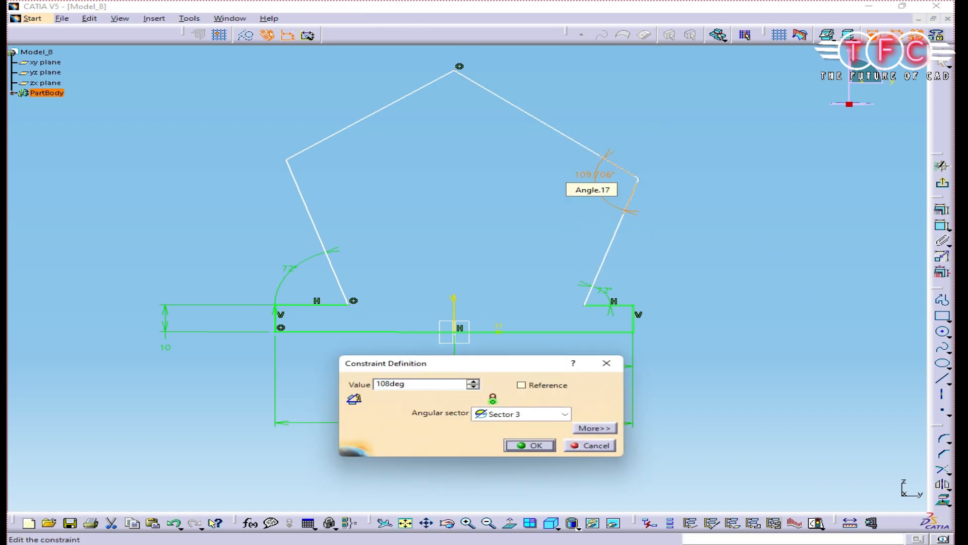
{"action": "key", "text": "Return"}
Constrain the angle at the pentagon's left corner, between the slanted side and the roof edge, to 108 degrees
{"action": "left_click", "coordinate": [302, 192]}
{"action": "left_click", "coordinate": [321, 149]}
{"action": "double_click", "coordinate": [337, 161]}
{"action": "key", "text": "Return"}
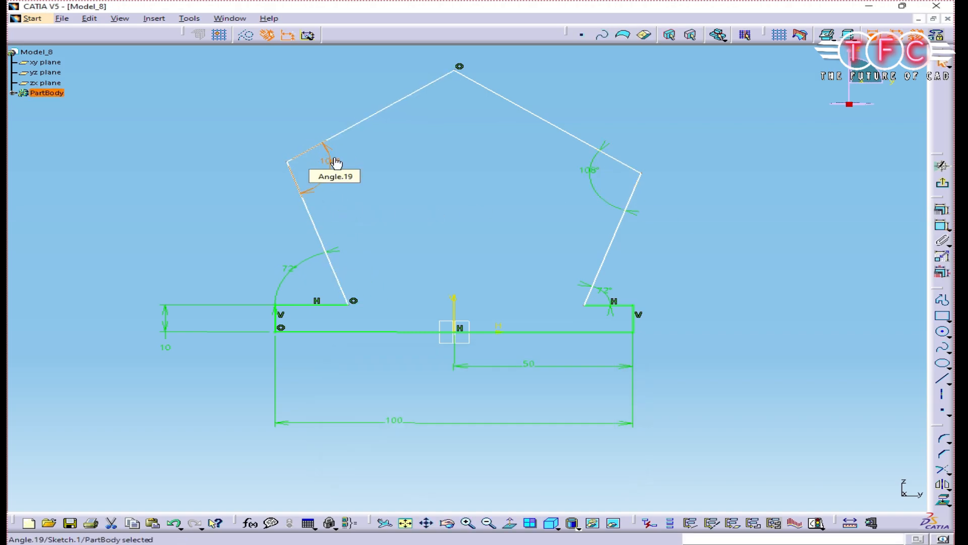
Draw a circle about 32 mm in diameter inside the pentagon, centred on the vertical axis
{"action": "left_click", "coordinate": [943, 331]}
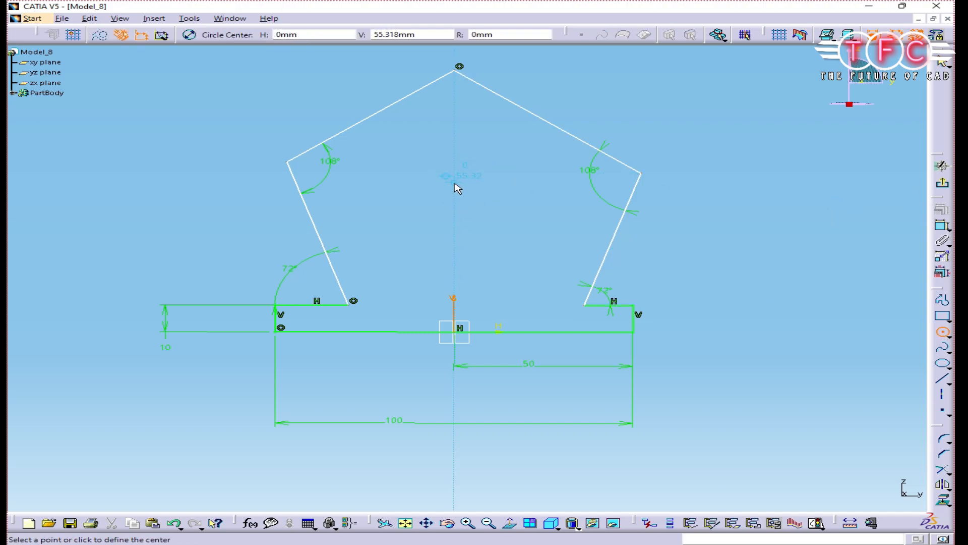
{"action": "left_click", "coordinate": [457, 188]}
{"action": "left_click", "coordinate": [511, 181]}
{"action": "left_click", "coordinate": [942, 225]}
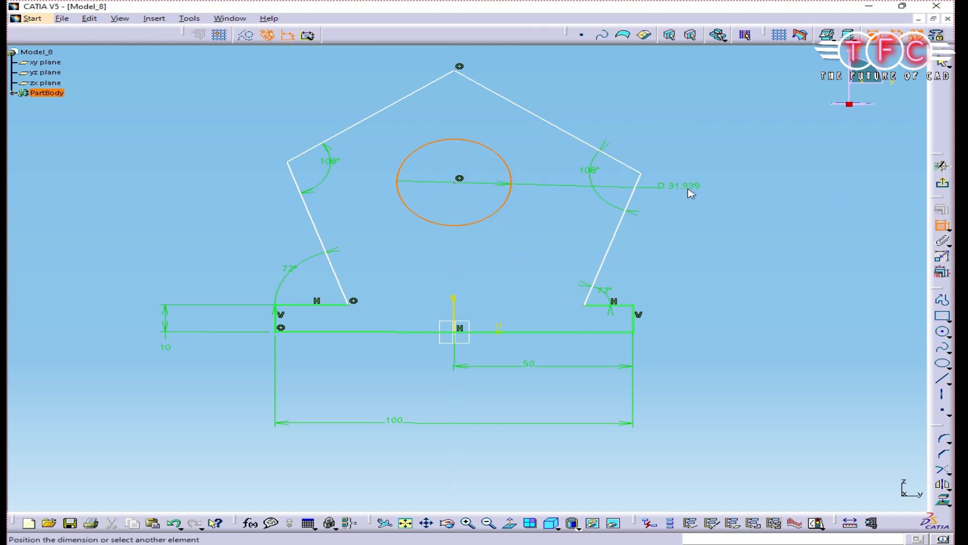
{"action": "key", "text": "Escape"}
Dimension the height of the pentagon's right corner above the bottom line and set it to 47.55 mm
{"action": "left_click", "coordinate": [940, 225]}
{"action": "left_click", "coordinate": [534, 332]}
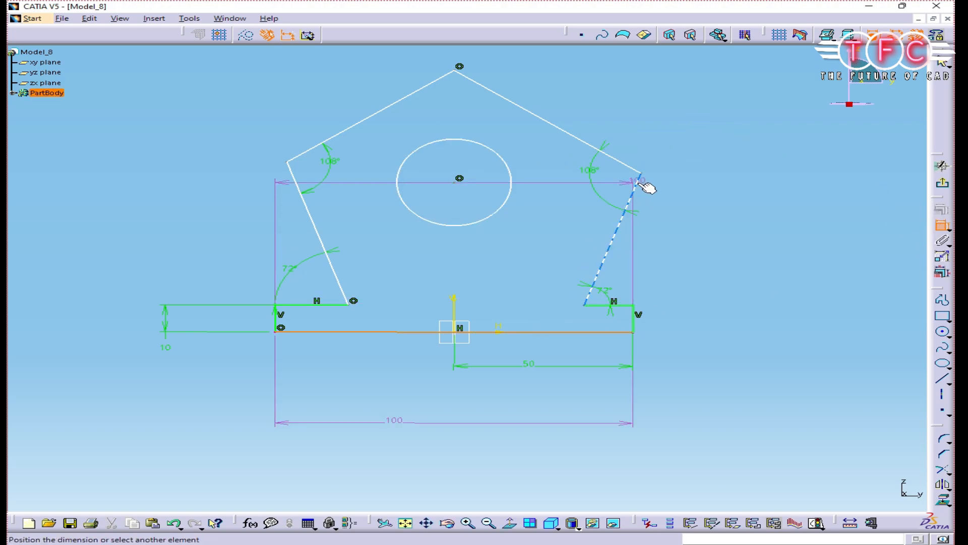
{"action": "left_click", "coordinate": [641, 173]}
{"action": "left_click", "coordinate": [726, 228]}
{"action": "double_click", "coordinate": [725, 228]}
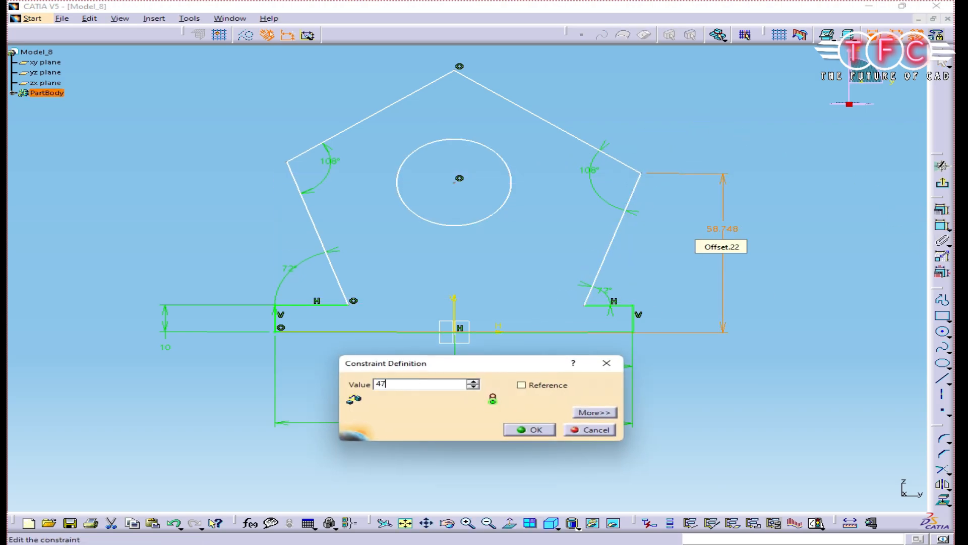
{"action": "type", "text": "47.55"}
{"action": "key", "text": "Return"}
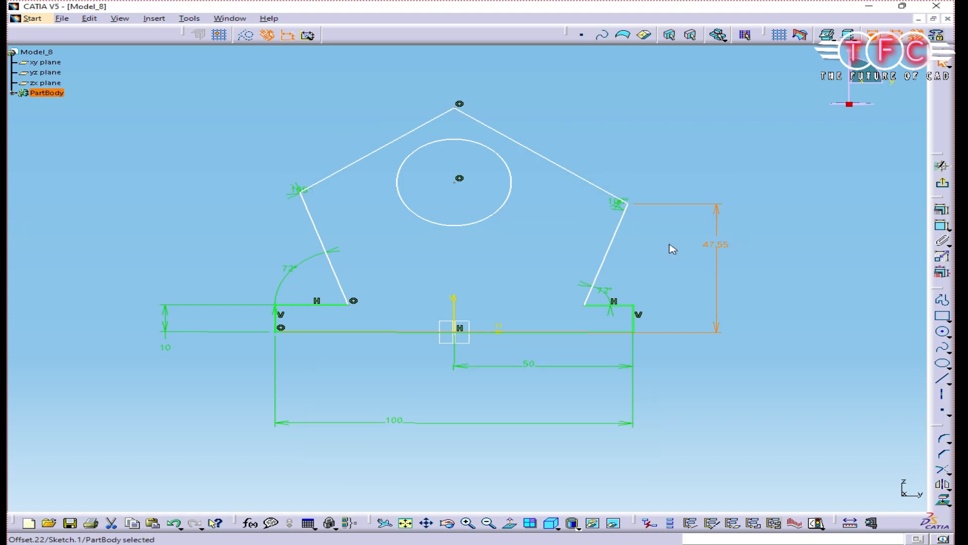
Dimension the height of the pentagon's apex above the bottom line and set it to 76.94 mm
{"action": "left_click", "coordinate": [567, 332]}
{"action": "left_click", "coordinate": [456, 109]}
{"action": "left_click", "coordinate": [826, 227]}
{"action": "double_click", "coordinate": [832, 229]}
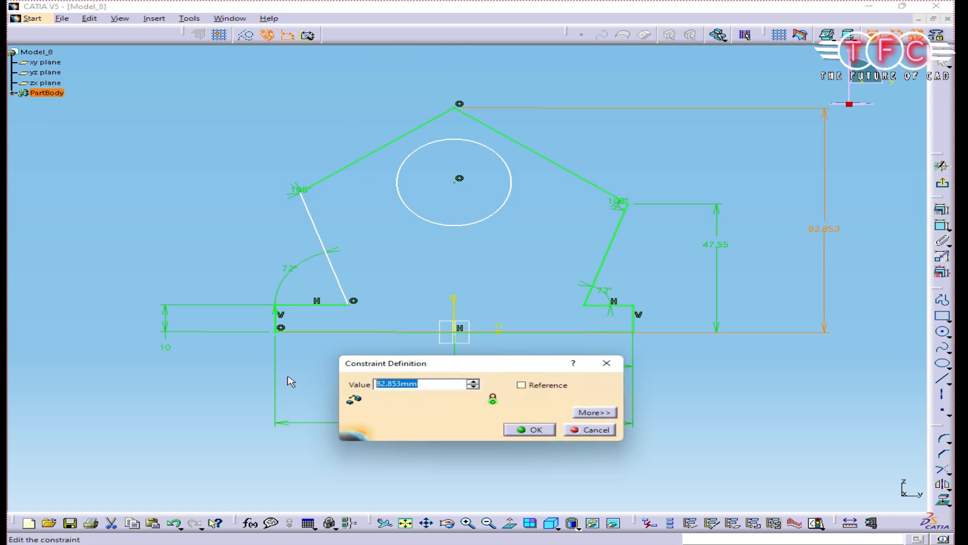
{"action": "type", "text": "76.94"}
{"action": "key", "text": "Return"}
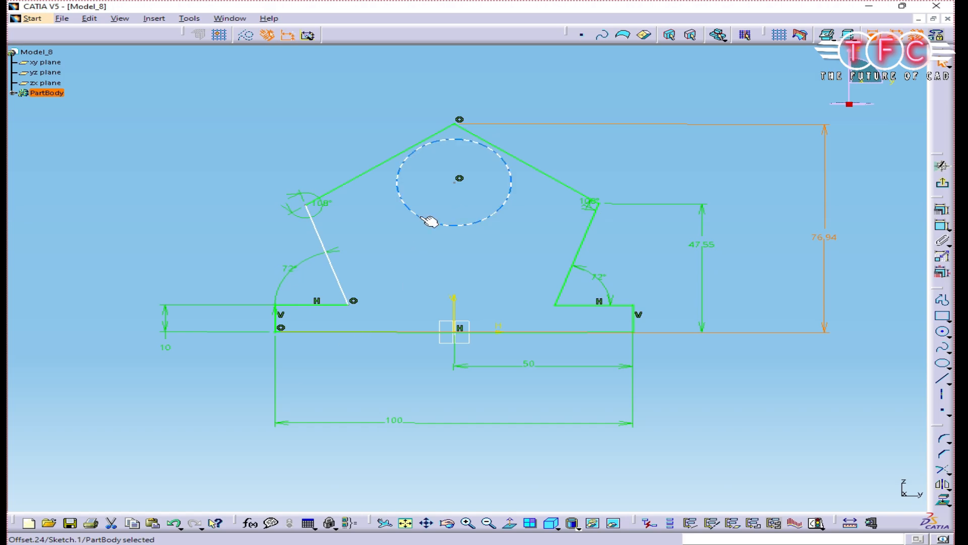
Enlarge the circle, lower it along the vertical axis, and set its diameter to 55 mm
{"action": "left_click_drag", "start_coordinate": [469, 224], "coordinate": [455, 256]}
{"action": "left_click_drag", "start_coordinate": [456, 183], "coordinate": [453, 229]}
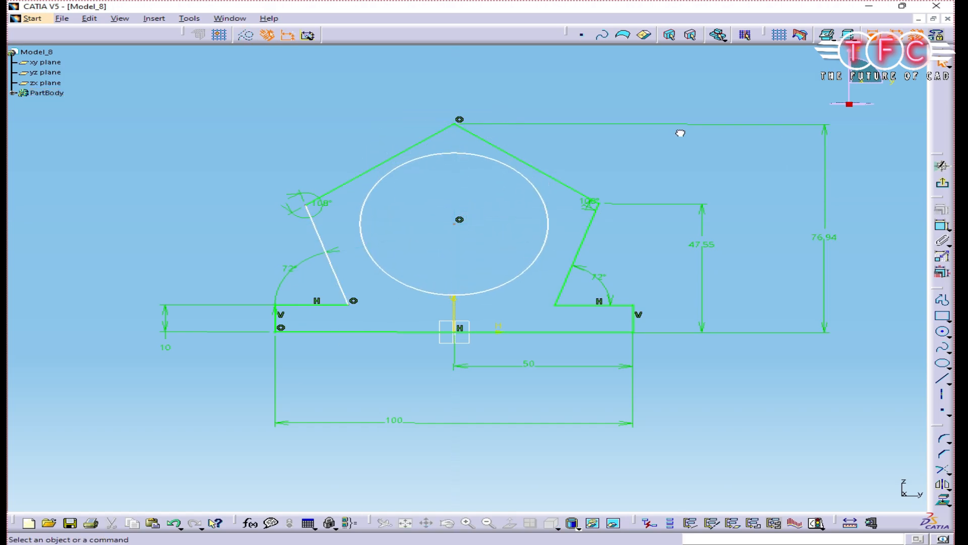
{"action": "left_click", "coordinate": [942, 225]}
{"action": "left_click", "coordinate": [545, 204]}
{"action": "left_click", "coordinate": [289, 91]}
{"action": "double_click", "coordinate": [290, 93]}
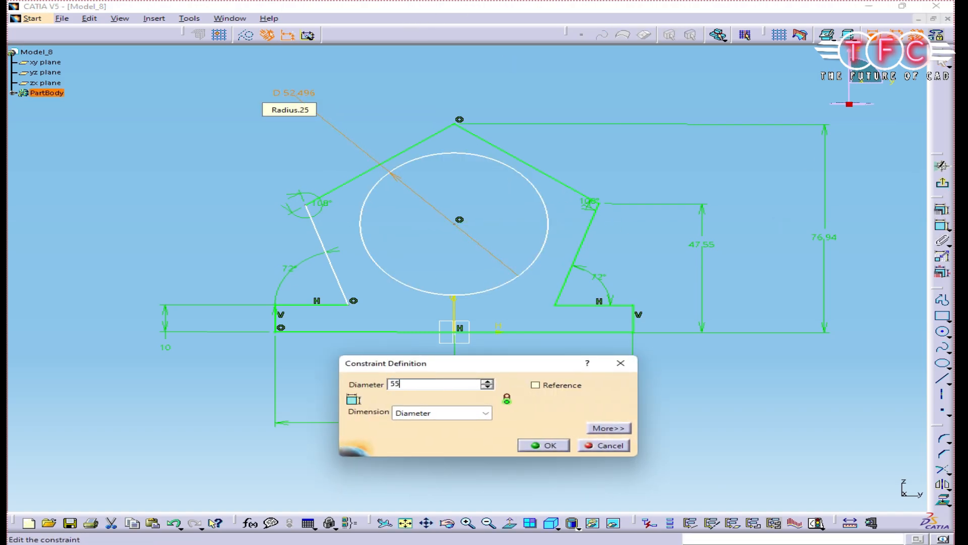
{"action": "key", "text": "Return"}
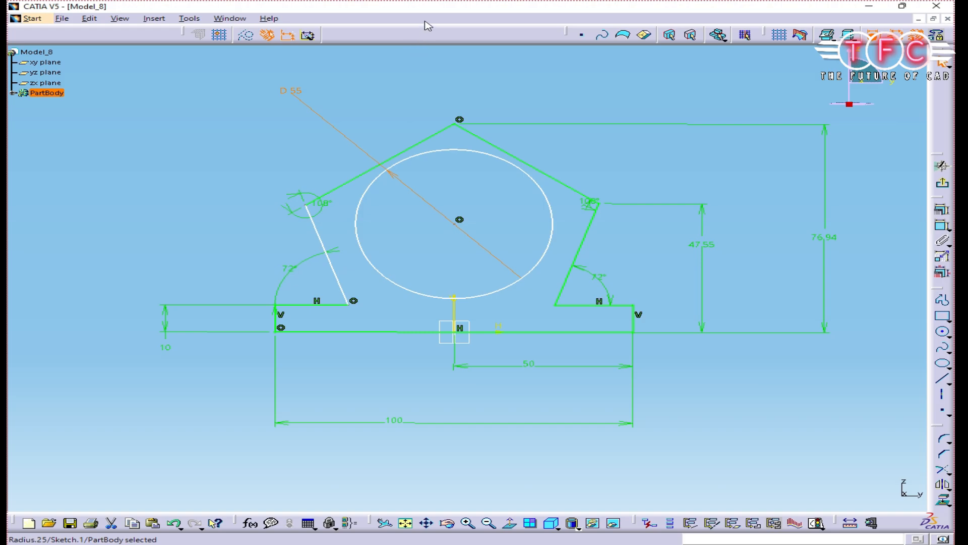
Dimension the circle's centre from the bottom line and set the distance to 34.4 mm
{"action": "left_click", "coordinate": [939, 225]}
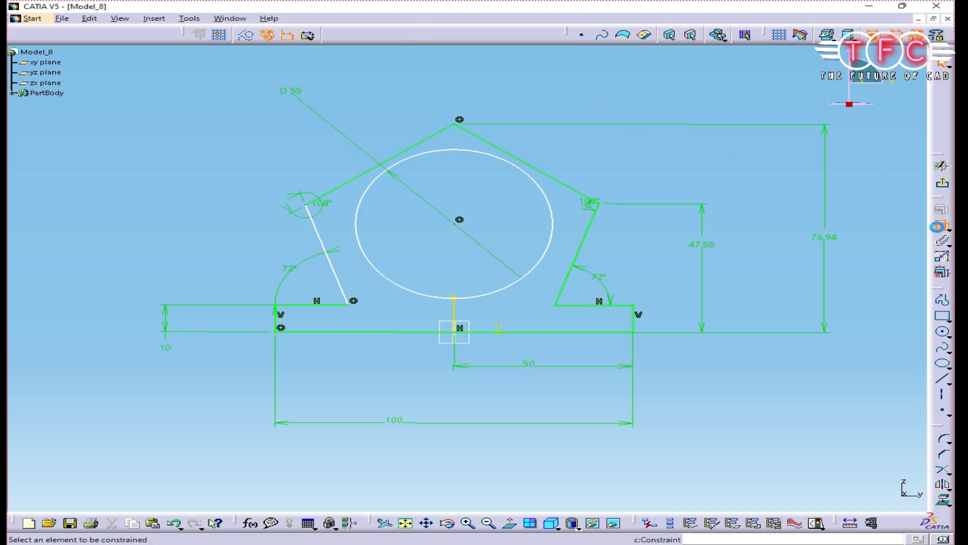
{"action": "left_click", "coordinate": [530, 332]}
{"action": "left_click", "coordinate": [459, 220]}
{"action": "double_click", "coordinate": [648, 257]}
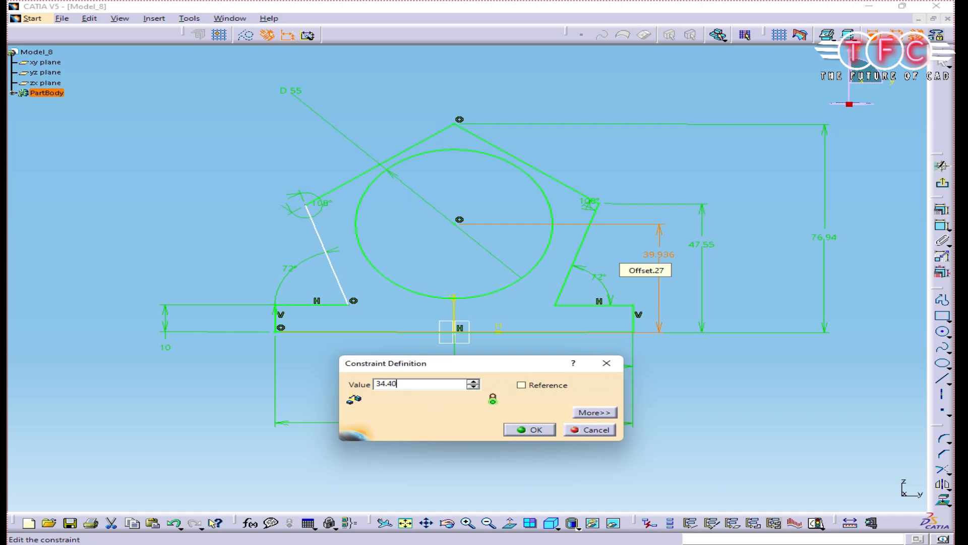
{"action": "key", "text": "Return"}
{"action": "scroll", "coordinate": [449, 230], "scroll_direction": "up", "scroll_amount": 2}
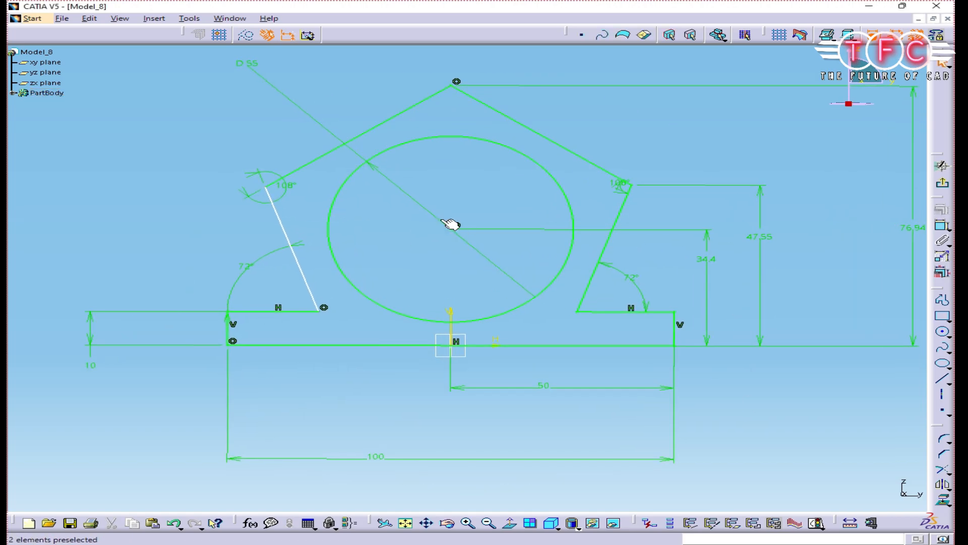
Dimension the height of the pentagon's left corner above the bottom line and set it to 47.55 mm
{"action": "mouse_move", "coordinate": [323, 309]}
{"action": "left_mouse_down"}
{"action": "mouse_move", "coordinate": [361, 318]}
{"action": "mouse_move", "coordinate": [305, 315]}
{"action": "mouse_move", "coordinate": [338, 313]}
{"action": "mouse_move", "coordinate": [321, 311]}
{"action": "left_mouse_up"}
{"action": "left_click", "coordinate": [575, 313]}
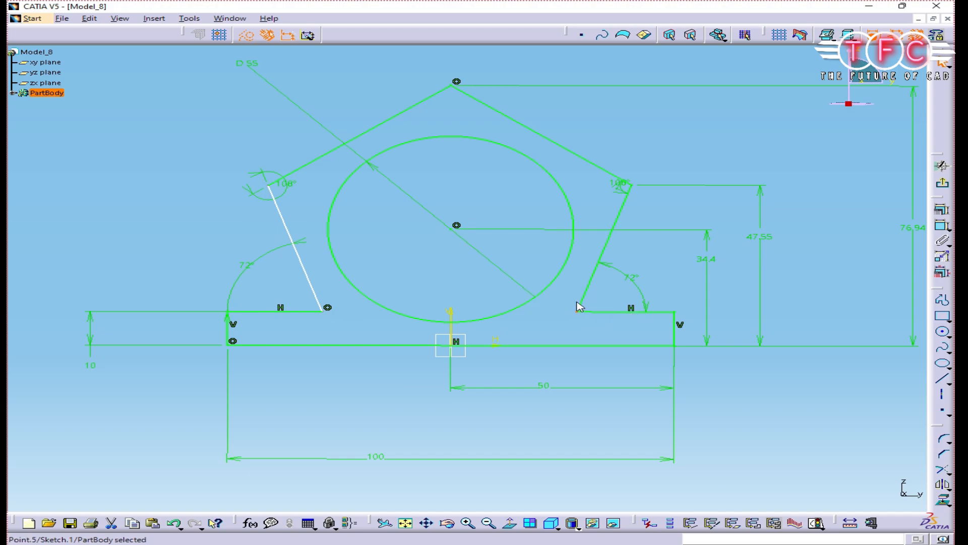
{"action": "left_click", "coordinate": [288, 190]}
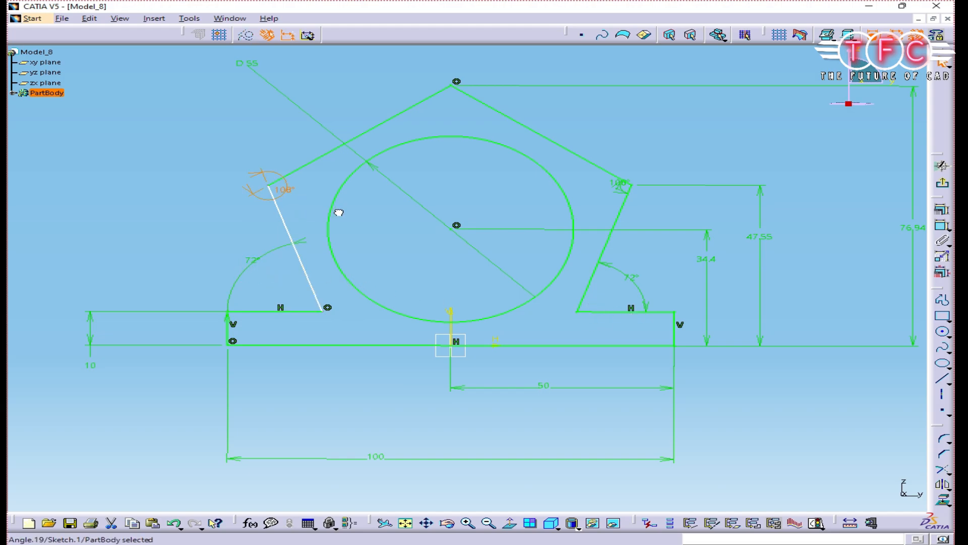
{"action": "left_click", "coordinate": [937, 227]}
{"action": "left_click", "coordinate": [302, 346]}
{"action": "left_click", "coordinate": [269, 186]}
{"action": "left_click", "coordinate": [99, 234]}
{"action": "double_click", "coordinate": [99, 233]}
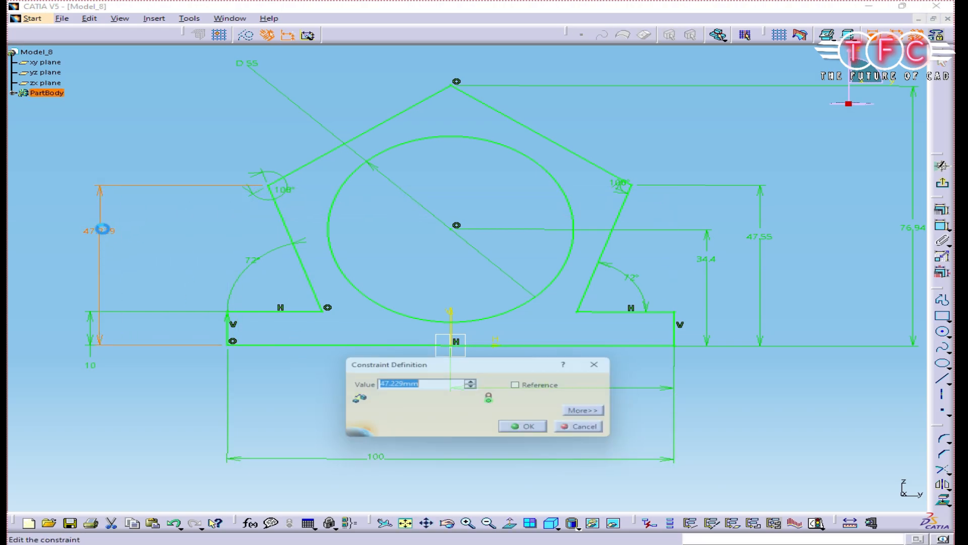
{"action": "type", "text": "47.55"}
{"action": "key", "text": "Return"}
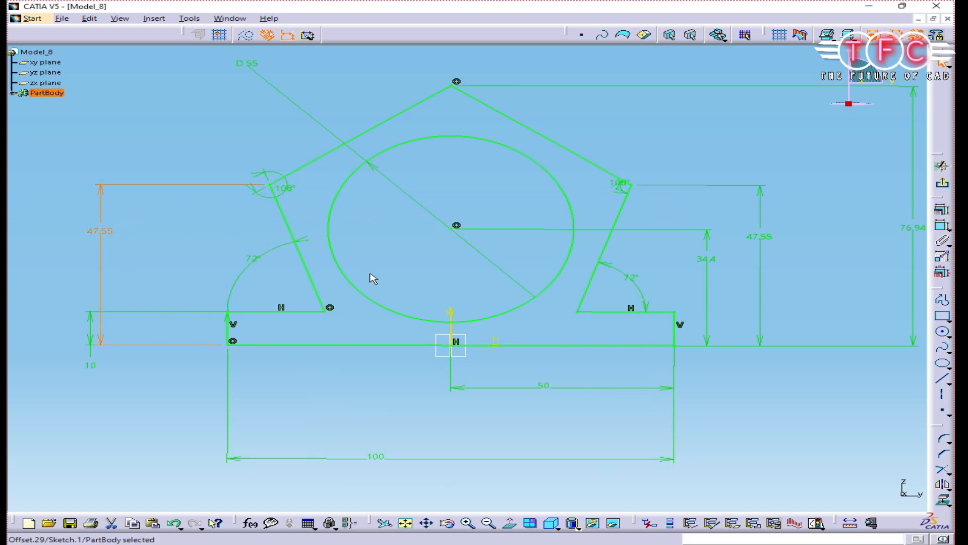
Exit the sketch and extrude the profile as a 60 mm Pad
{"action": "mouse_move", "coordinate": [416, 181]}
{"action": "middle_mouse_down"}
{"action": "mouse_move", "coordinate": [415, 227]}
{"action": "mouse_move", "coordinate": [408, 196]}
{"action": "middle_mouse_up"}
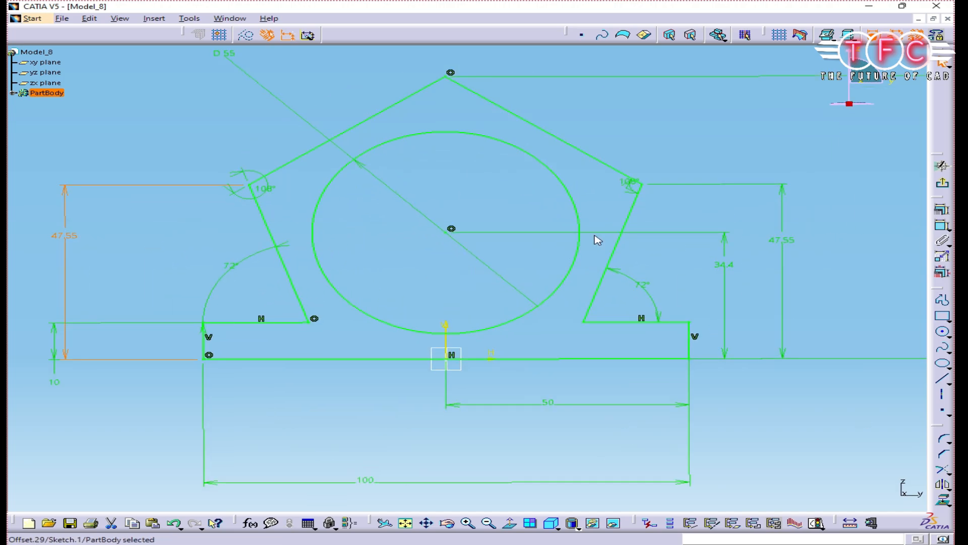
{"action": "middle_click_drag", "start_coordinate": [499, 242], "coordinate": [501, 299]}
{"action": "left_click", "coordinate": [942, 186]}
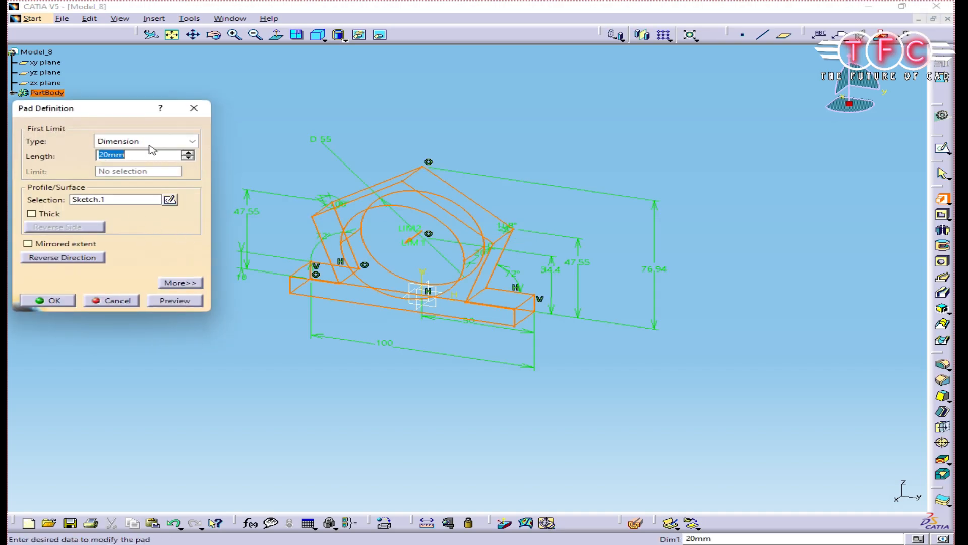
{"action": "key", "text": "Return"}
{"action": "middle_click_drag", "start_coordinate": [797, 362], "coordinate": [631, 358]}
{"action": "scroll", "coordinate": [352, 192], "scroll_direction": "down", "scroll_amount": 1}
{"action": "middle_click_drag", "start_coordinate": [352, 177], "coordinate": [327, 171]}
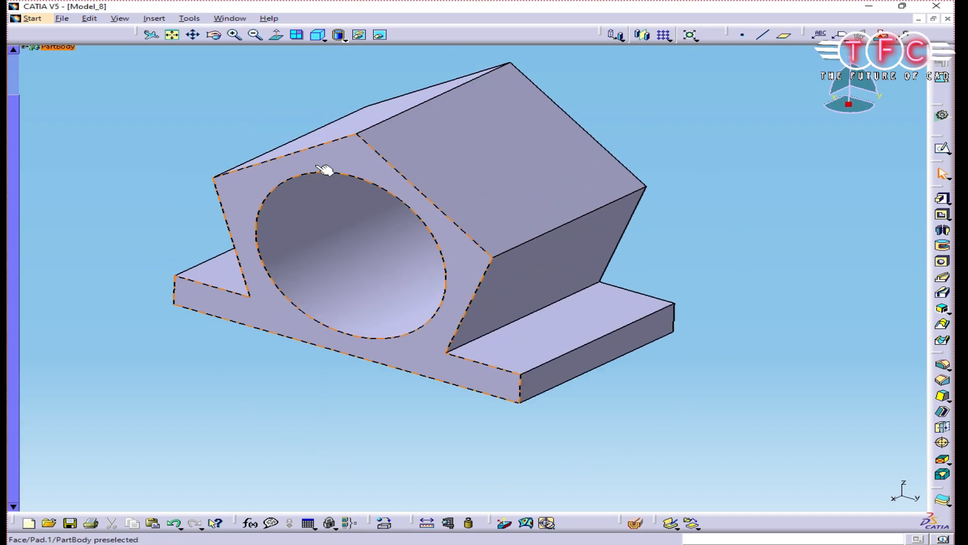
Reopen the pad's sketch and check the length of the right roof edge with a temporary dimension
{"action": "double_click", "coordinate": [558, 218]}
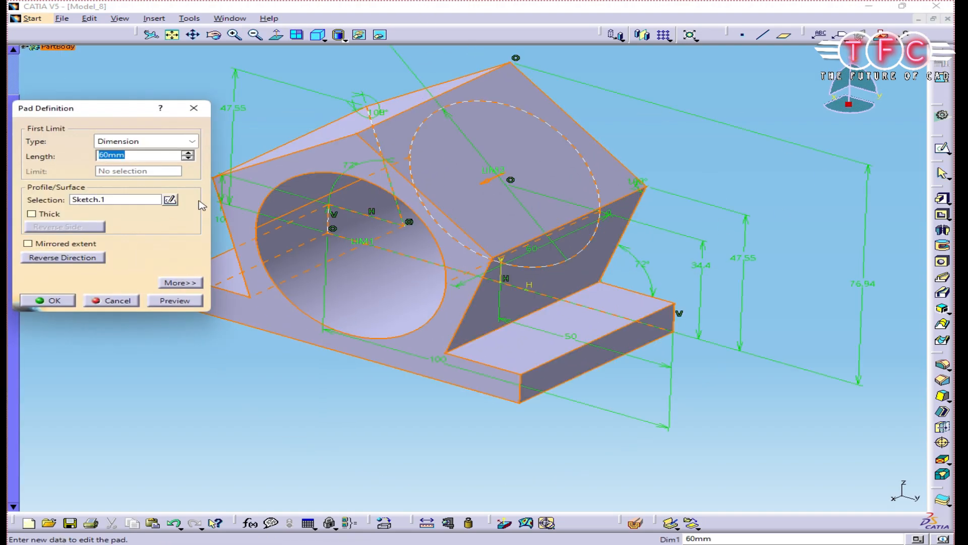
{"action": "left_click", "coordinate": [171, 200]}
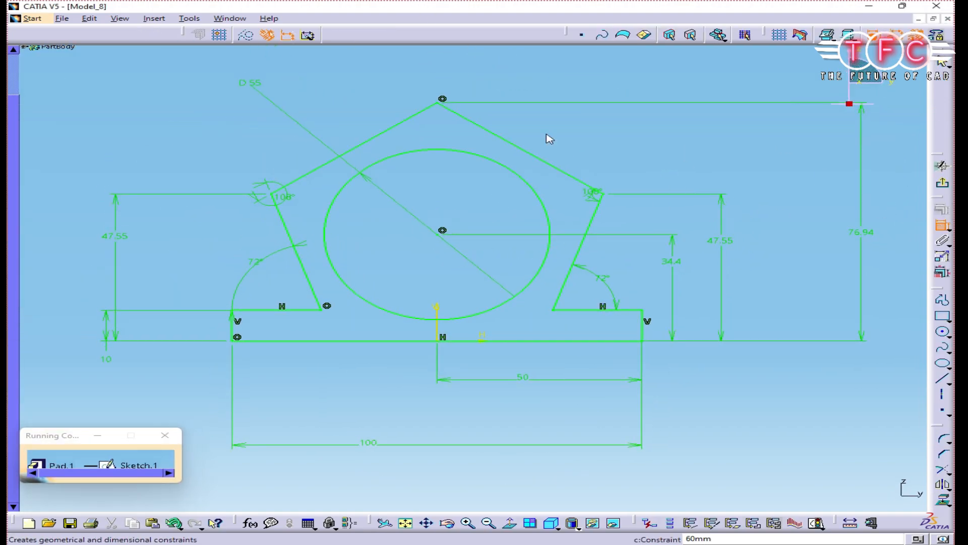
{"action": "left_click", "coordinate": [523, 149]}
{"action": "left_click", "coordinate": [555, 134]}
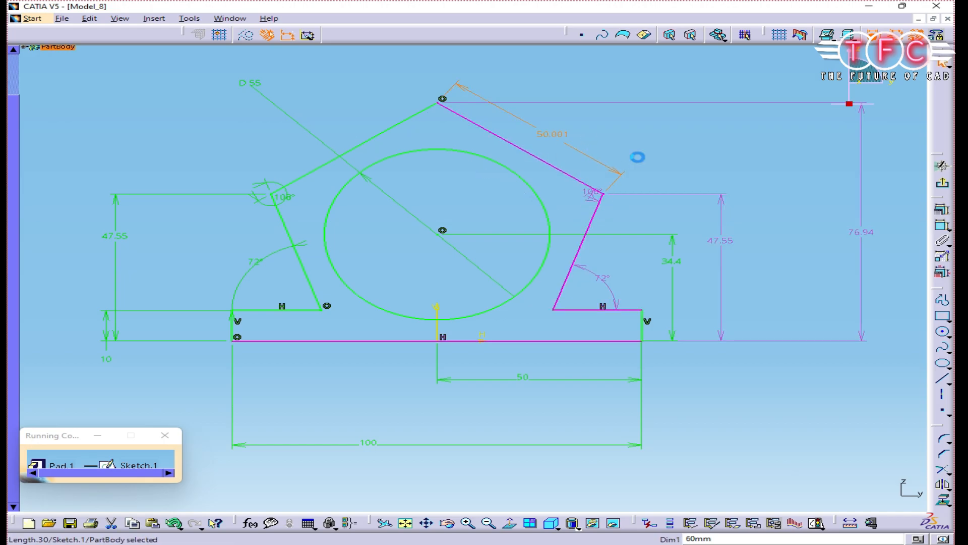
{"action": "key", "text": "Delete"}
{"action": "left_click", "coordinate": [395, 132]}
{"action": "key", "text": "Escape"}
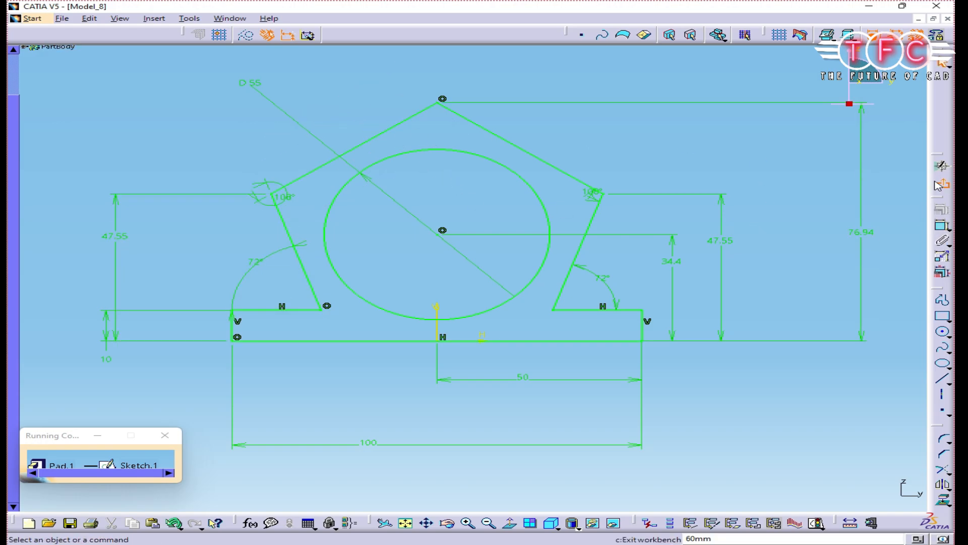
Leave the profile sketch, preview the 60 mm pad and confirm it
{"action": "left_click", "coordinate": [938, 184]}
{"action": "left_click", "coordinate": [177, 300]}
{"action": "left_click", "coordinate": [57, 301]}
{"action": "middle_click_drag", "start_coordinate": [547, 229], "coordinate": [578, 205], "text": "ctrl"}
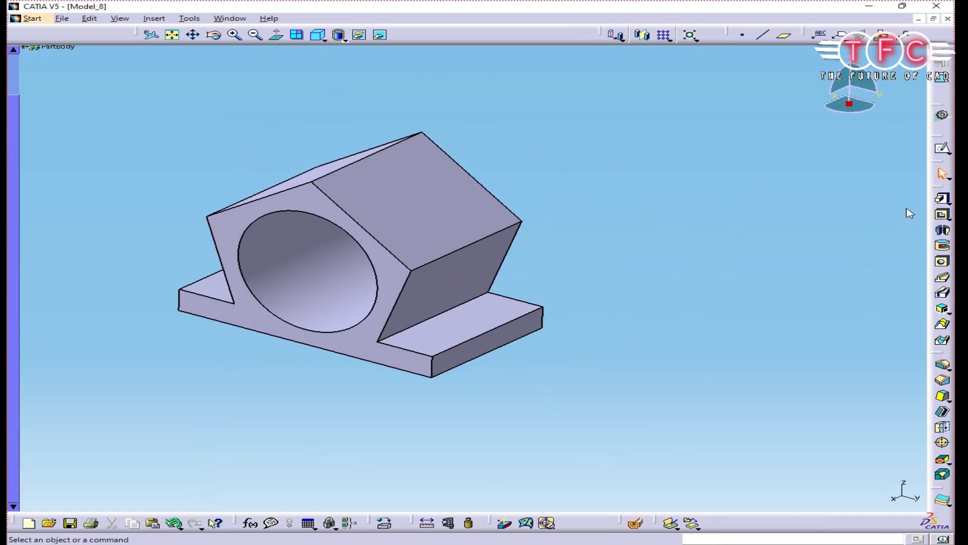
Open a sketch on the right sloping roof face and draw a circle near the middle of the face
{"action": "left_click", "coordinate": [942, 147]}
{"action": "left_click", "coordinate": [432, 210]}
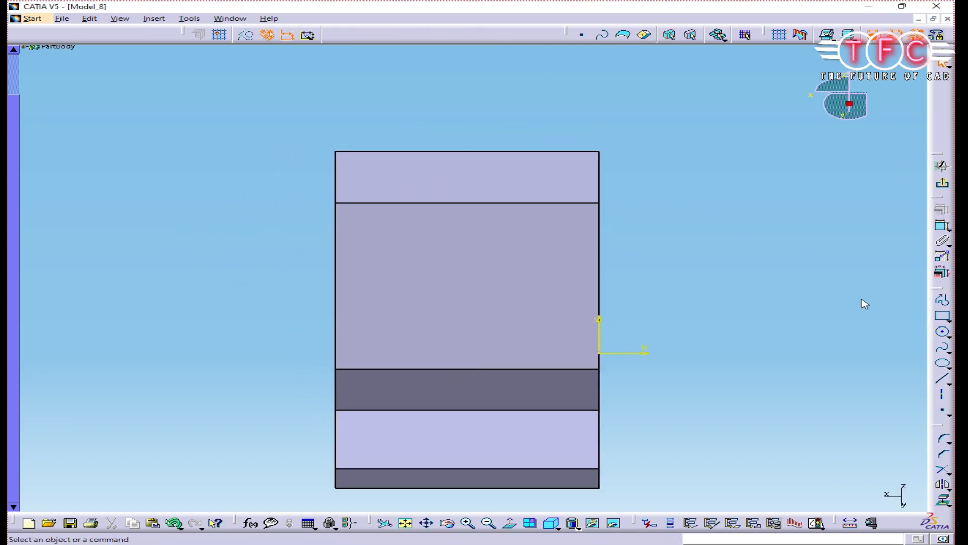
{"action": "left_click", "coordinate": [942, 332]}
{"action": "left_click", "coordinate": [467, 285]}
{"action": "left_click", "coordinate": [493, 304]}
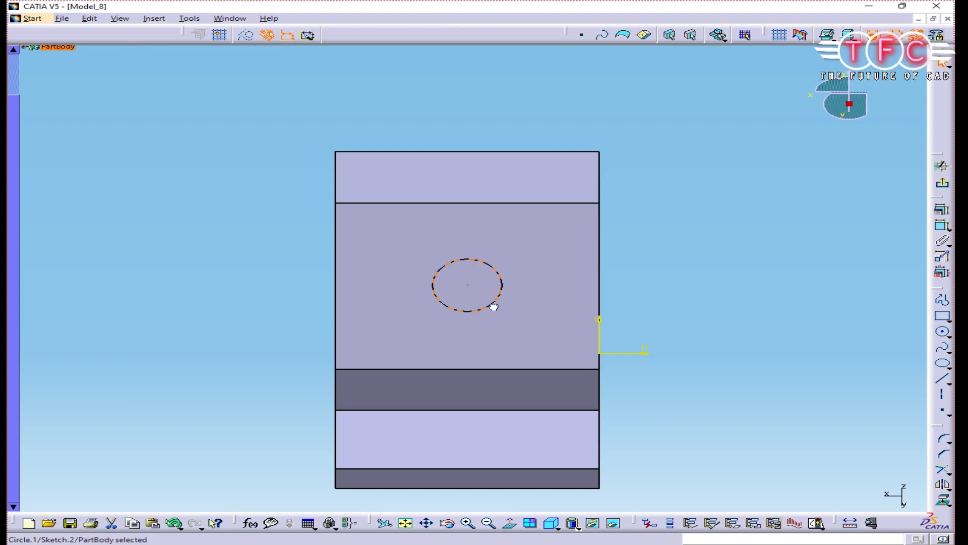
Dimension the circle on the roof face and set its diameter to 15 mm
{"action": "left_click", "coordinate": [943, 225]}
{"action": "left_click", "coordinate": [619, 243]}
{"action": "double_click", "coordinate": [626, 243]}
{"action": "type", "text": "15"}
{"action": "key", "text": "Return"}
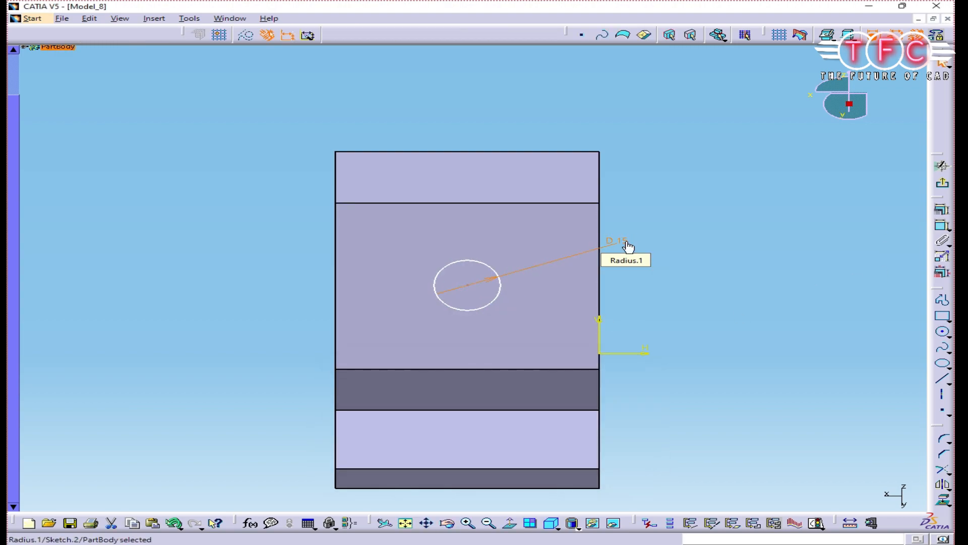
{"action": "left_click", "coordinate": [852, 272]}
{"action": "left_click", "coordinate": [943, 225]}
{"action": "left_click", "coordinate": [599, 281]}
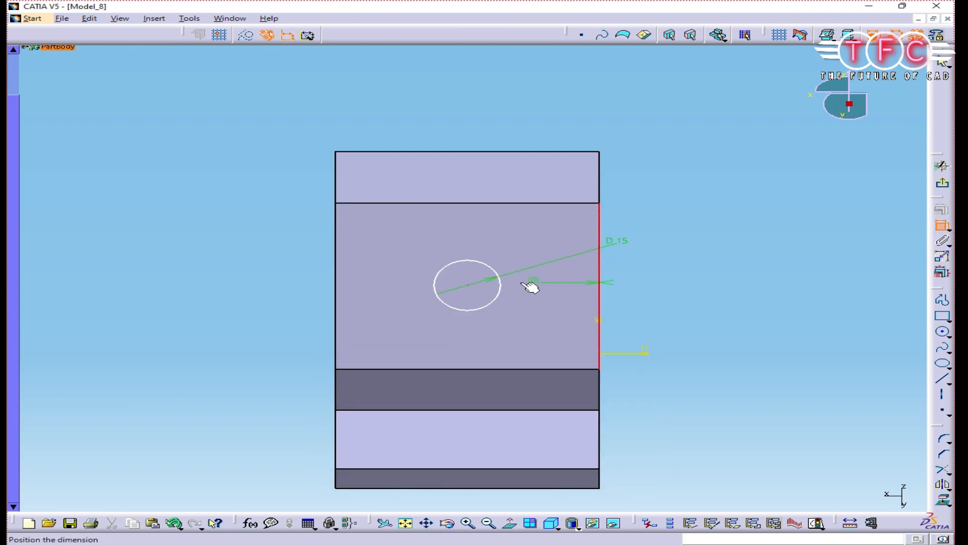
{"action": "left_click", "coordinate": [470, 286]}
{"action": "mouse_move", "coordinate": [468, 285]}
{"action": "left_mouse_down"}
{"action": "mouse_move", "coordinate": [567, 291]}
{"action": "mouse_move", "coordinate": [452, 280]}
{"action": "left_mouse_up"}
{"action": "left_click_drag", "start_coordinate": [515, 287], "coordinate": [522, 291]}
{"action": "key", "text": "Delete"}
Dimension the circle's centre from the roof face's right vertical edge and set the distance to 30 mm
{"action": "left_click", "coordinate": [938, 225]}
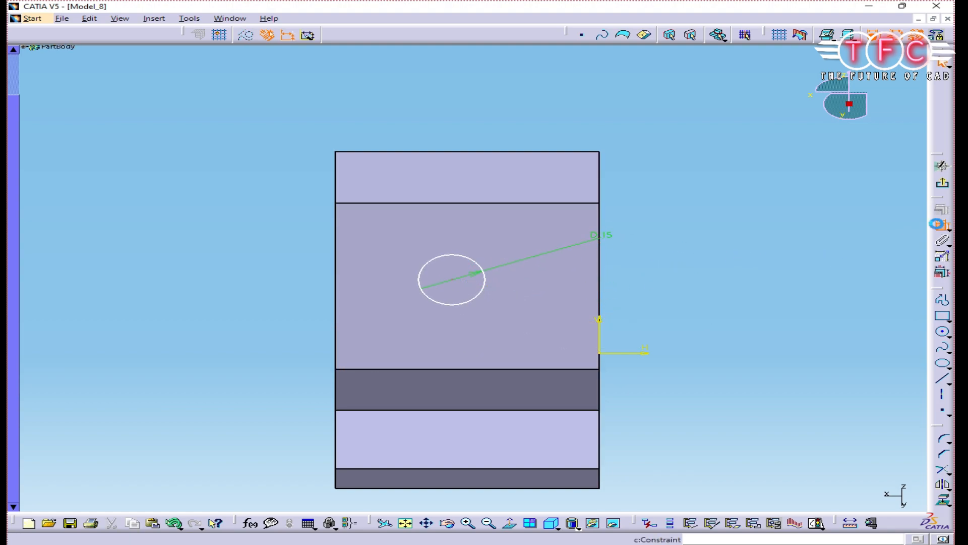
{"action": "double_click", "coordinate": [520, 329]}
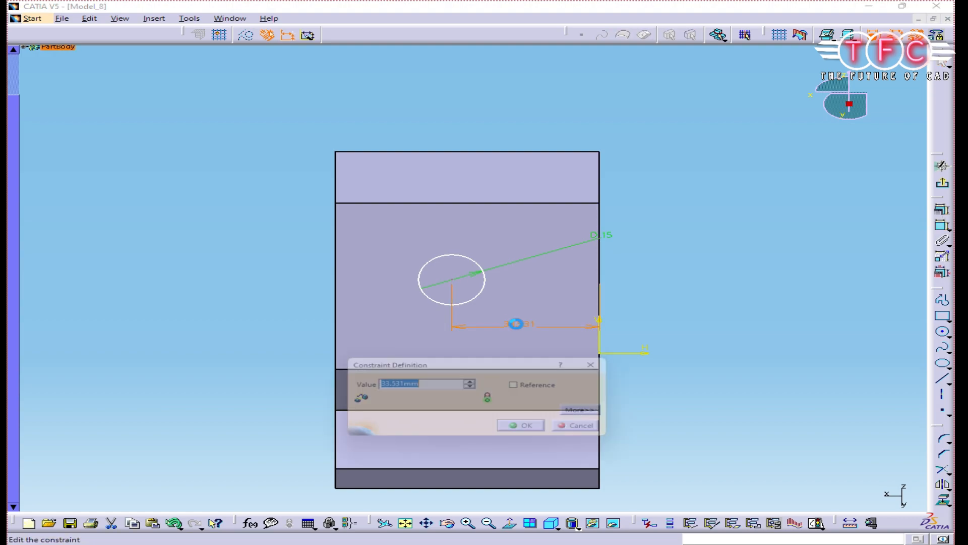
{"action": "type", "text": "30"}
{"action": "key", "text": "Return"}
Dimension the circle's centre from the roof's ridge edge and set the distance to 25 mm
{"action": "left_click", "coordinate": [944, 226]}
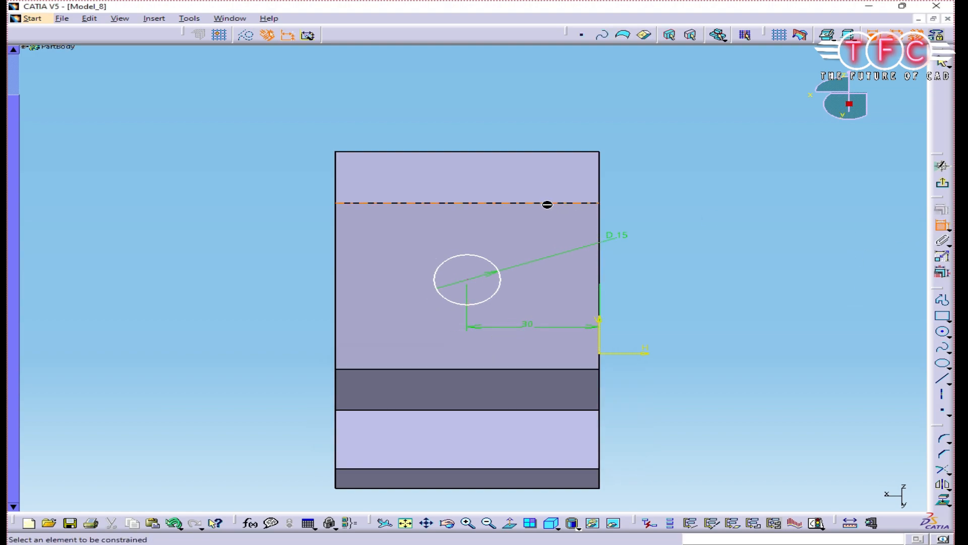
{"action": "double_click", "coordinate": [279, 257]}
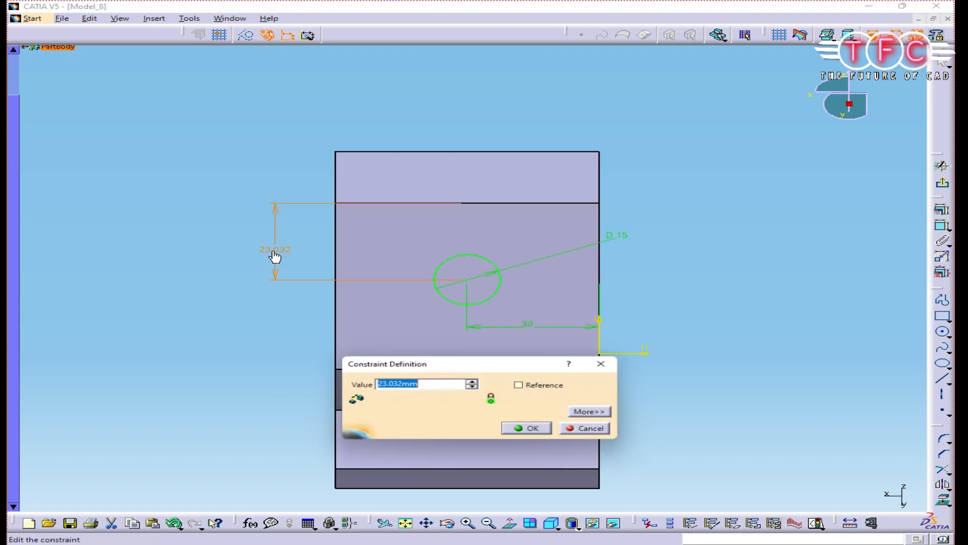
{"action": "type", "text": "25"}
{"action": "key", "text": "Return"}
Exit the sketch and cut the circle into the block as a 60 mm deep Pocket
{"action": "left_click", "coordinate": [941, 183]}
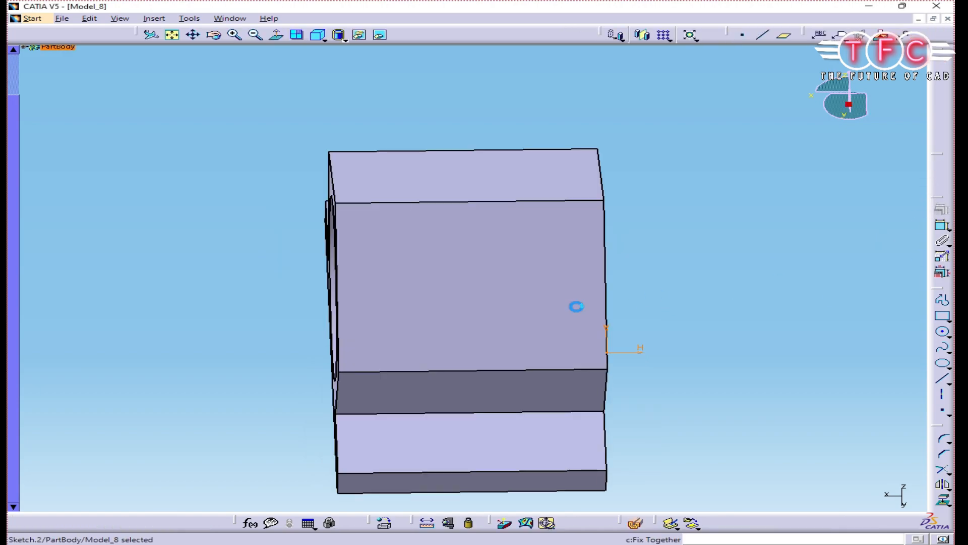
{"action": "left_click", "coordinate": [942, 213]}
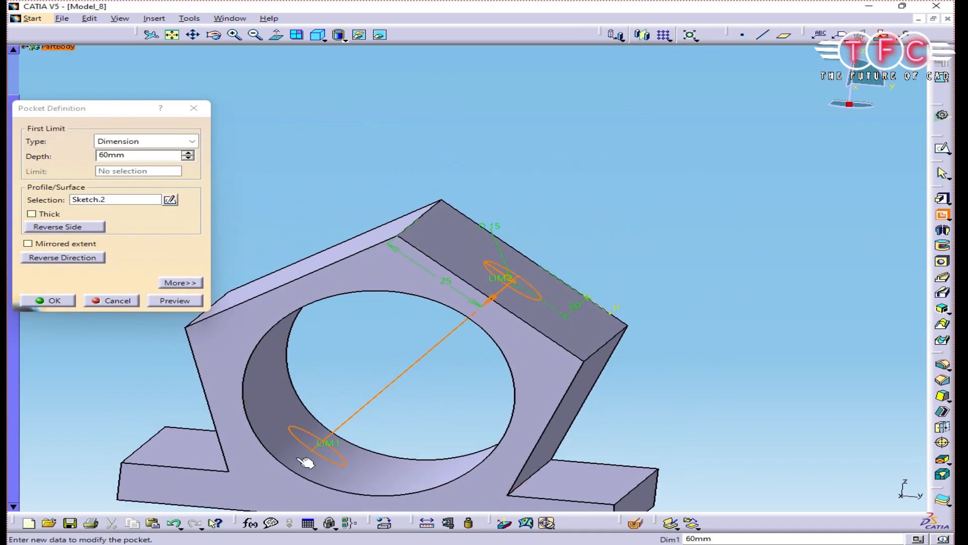
{"action": "left_click", "coordinate": [54, 300]}
Place a Hole on the roof face between the pocket and the front ridge corner, and open its positioning sketch
{"action": "middle_click_drag", "start_coordinate": [605, 273], "coordinate": [550, 297]}
{"action": "left_click", "coordinate": [942, 261]}
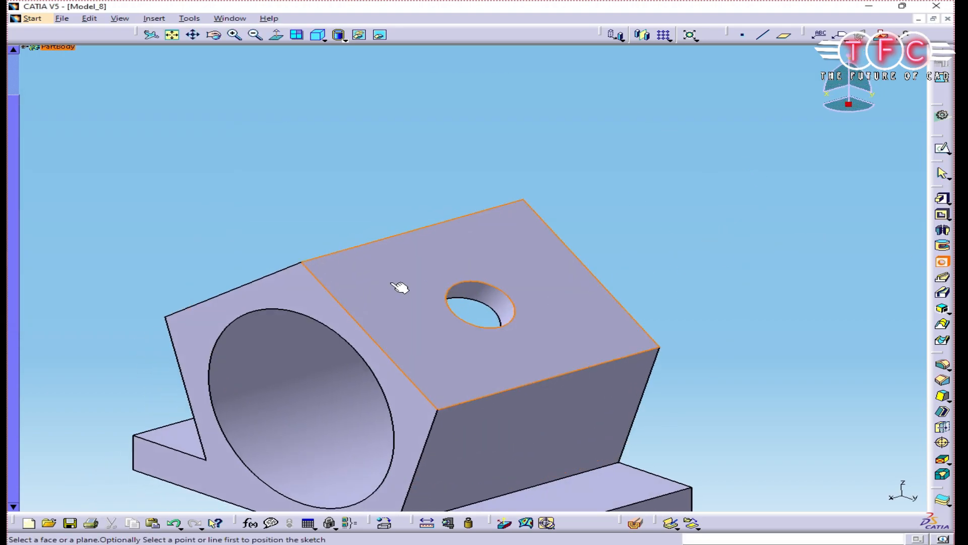
{"action": "left_click", "coordinate": [436, 276]}
{"action": "left_click", "coordinate": [301, 265]}
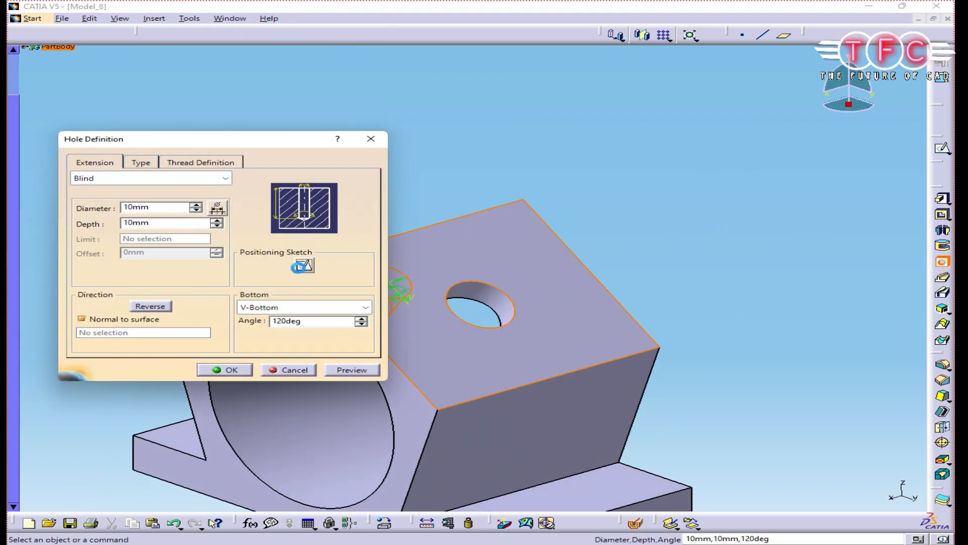
Dimension the hole's centre point from the roof face's front edge and set the distance to 20 mm
{"action": "left_click", "coordinate": [941, 225]}
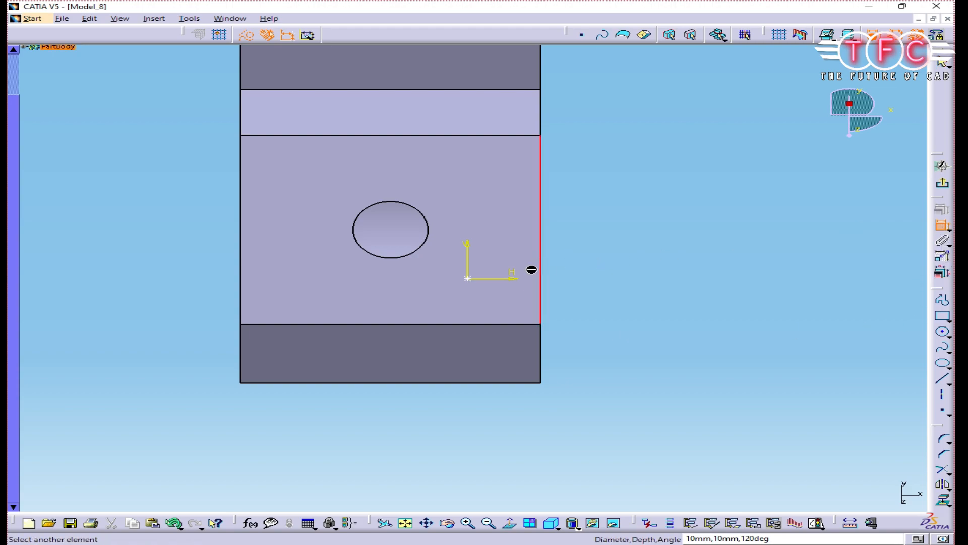
{"action": "left_click", "coordinate": [469, 278]}
{"action": "double_click", "coordinate": [593, 324]}
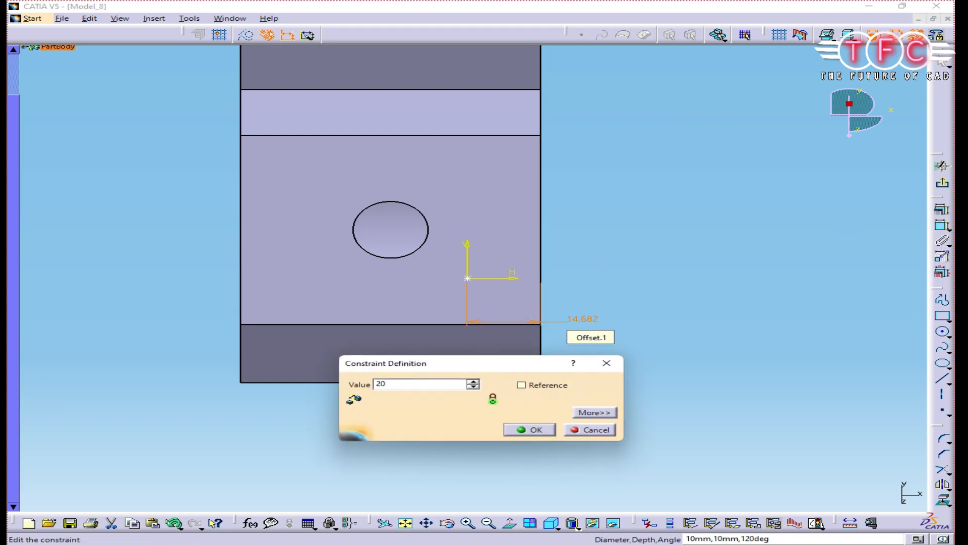
{"action": "type", "text": "20"}
{"action": "key", "text": "Return"}
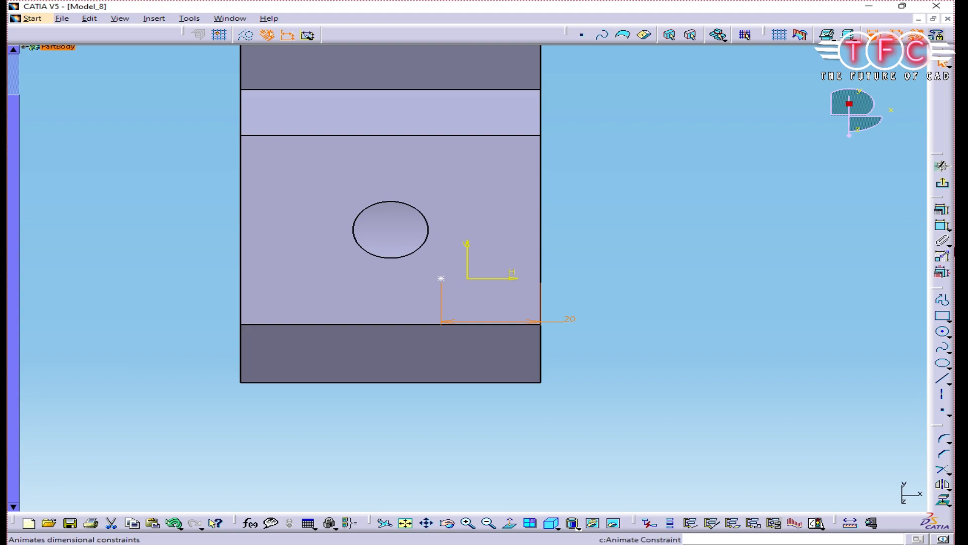
Dimension the hole's centre point 35 mm from the roof face's eave edge, opposite the ridge, and exit the positioning sketch
{"action": "left_click", "coordinate": [941, 225]}
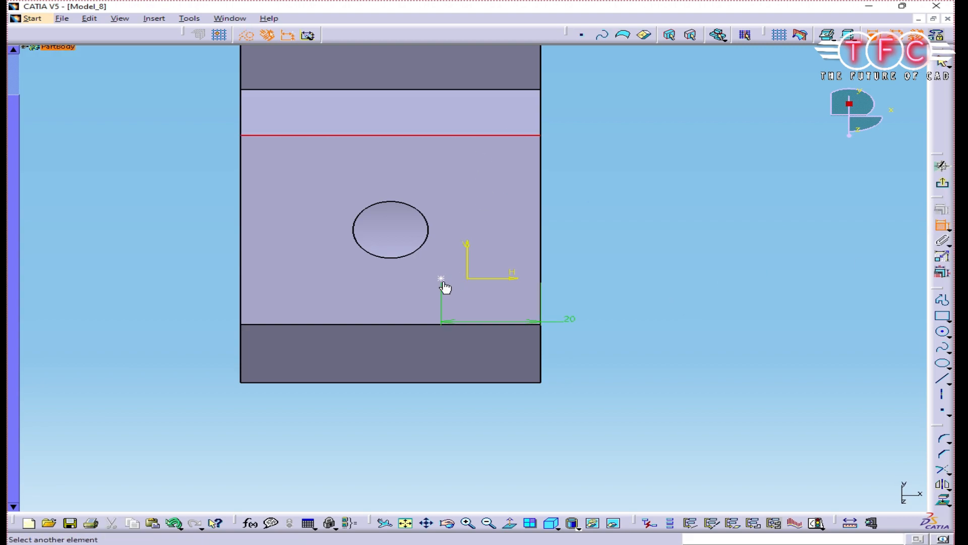
{"action": "left_click", "coordinate": [579, 212]}
{"action": "double_click", "coordinate": [577, 210]}
{"action": "type", "text": "35"}
{"action": "key", "text": "Return"}
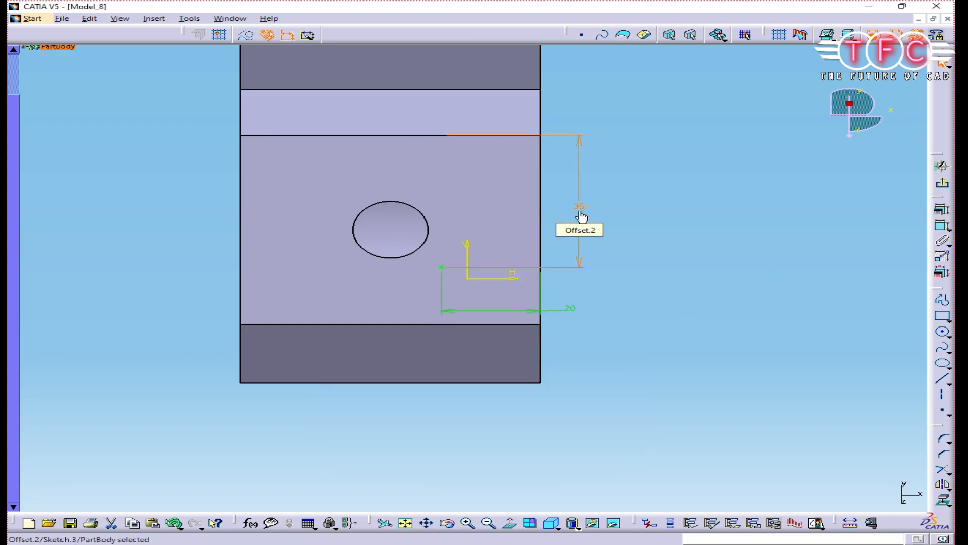
{"action": "left_click", "coordinate": [939, 180]}
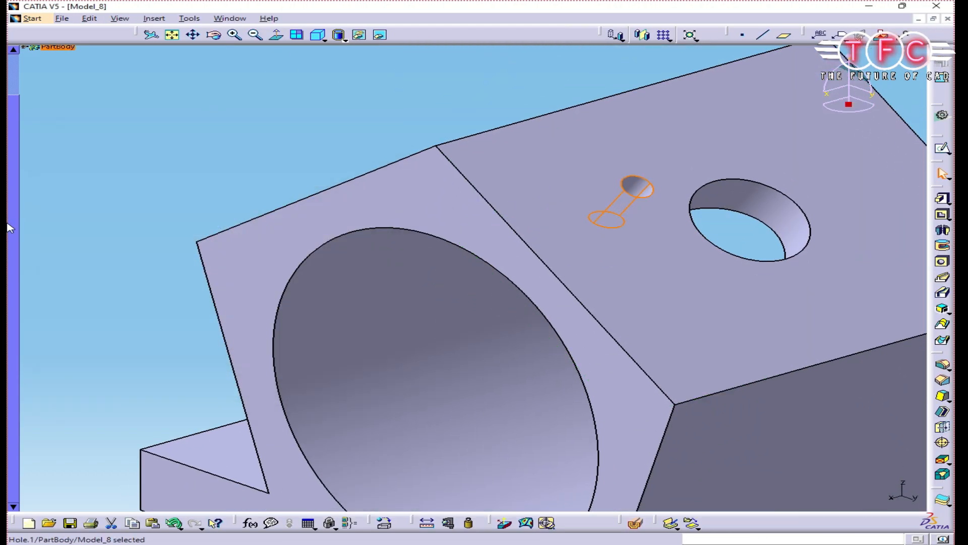
{"action": "middle_click_drag", "start_coordinate": [379, 194], "coordinate": [474, 303]}
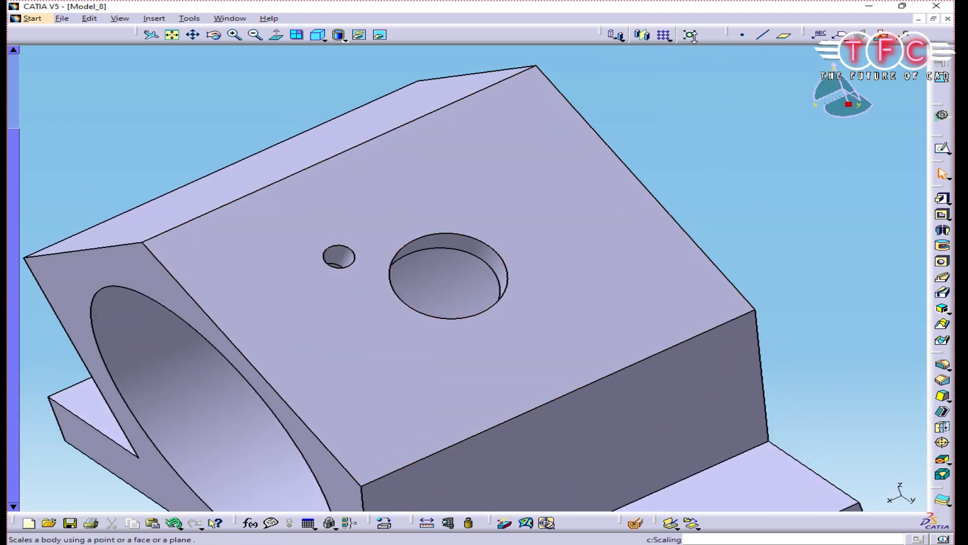
{"action": "left_click", "coordinate": [669, 39]}
{"action": "left_click", "coordinate": [680, 67]}
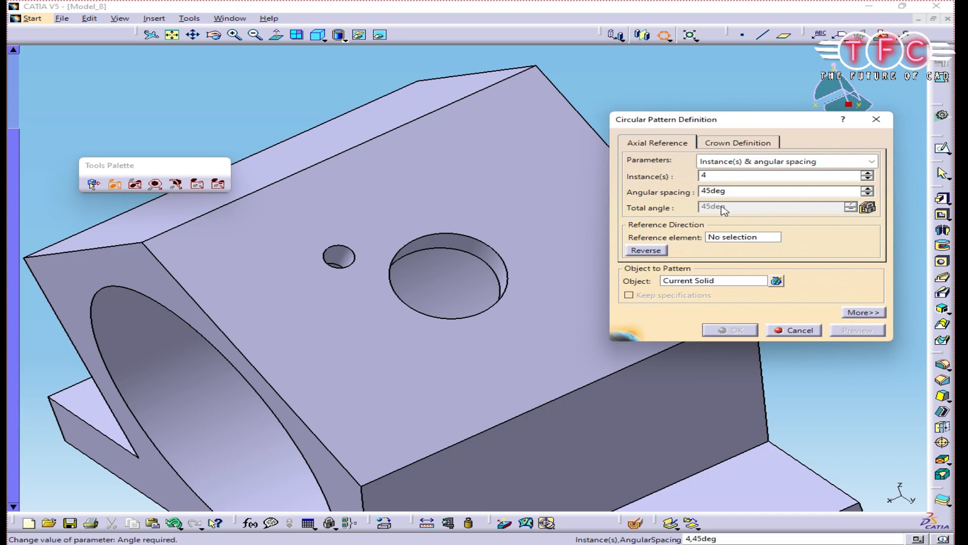
{"action": "double_click", "coordinate": [728, 196]}
{"action": "type", "text": "90"}
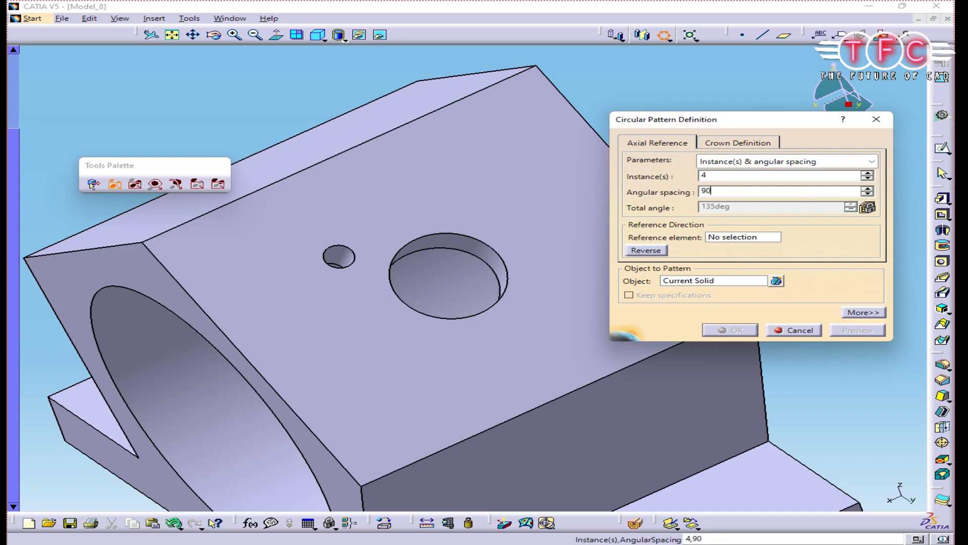
{"action": "key", "text": "Tab"}
{"action": "left_click", "coordinate": [473, 241]}
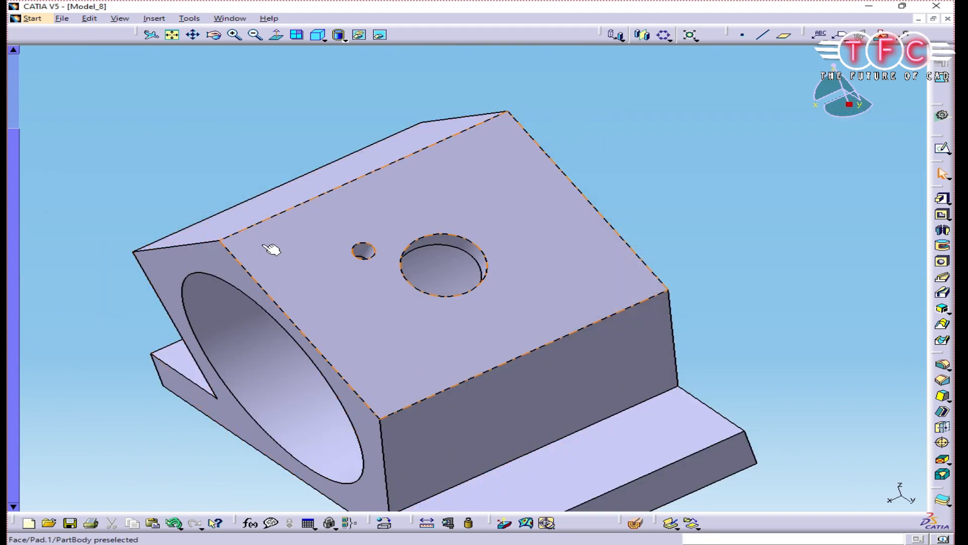
Create a circular pattern of the small hole around the pocket's cylindrical face with 4 instances at 90 degrees angular spacing
{"action": "left_click", "coordinate": [46, 236]}
{"action": "left_click", "coordinate": [663, 34]}
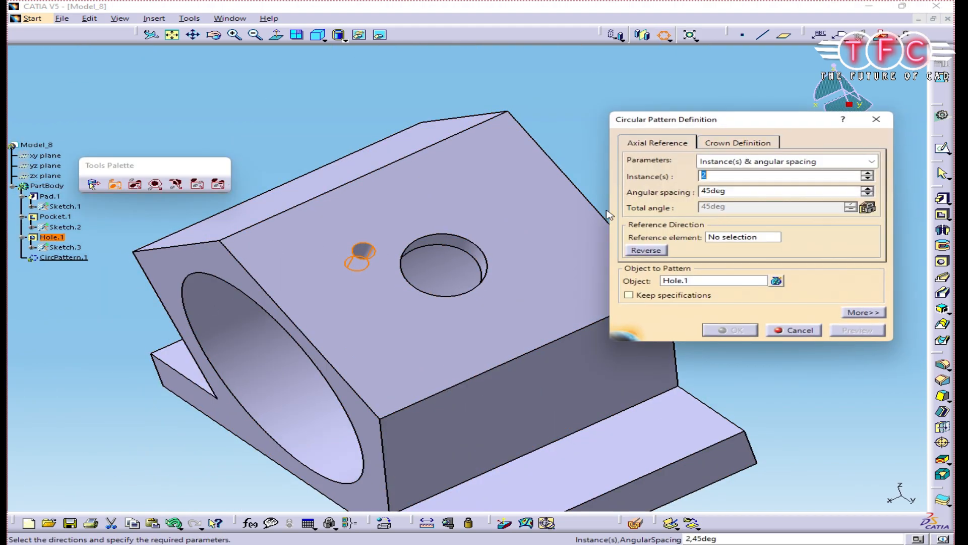
{"action": "left_click", "coordinate": [731, 238]}
{"action": "left_click", "coordinate": [453, 240]}
{"action": "middle_click_drag", "start_coordinate": [477, 283], "coordinate": [404, 284]}
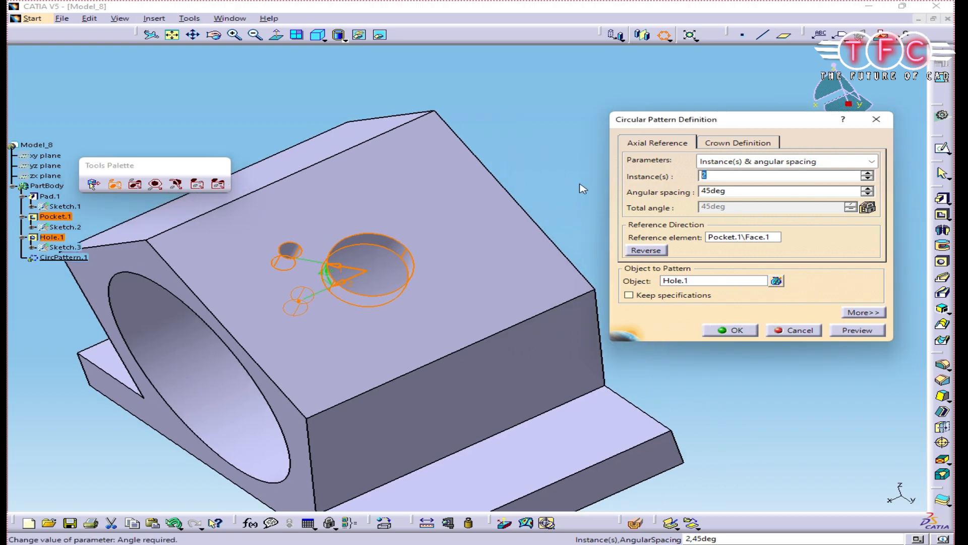
{"action": "key", "text": "Tab"}
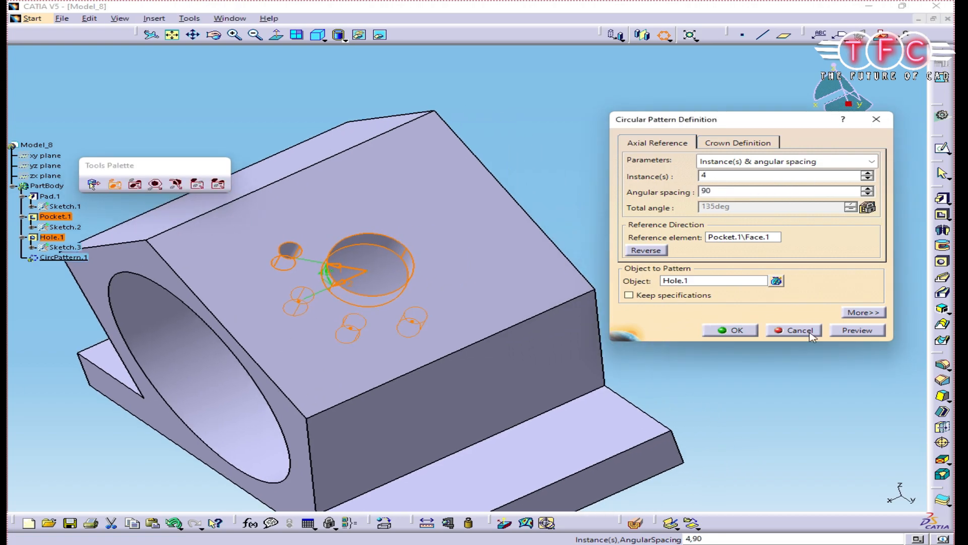
{"action": "type", "text": "90"}
{"action": "left_click", "coordinate": [853, 328]}
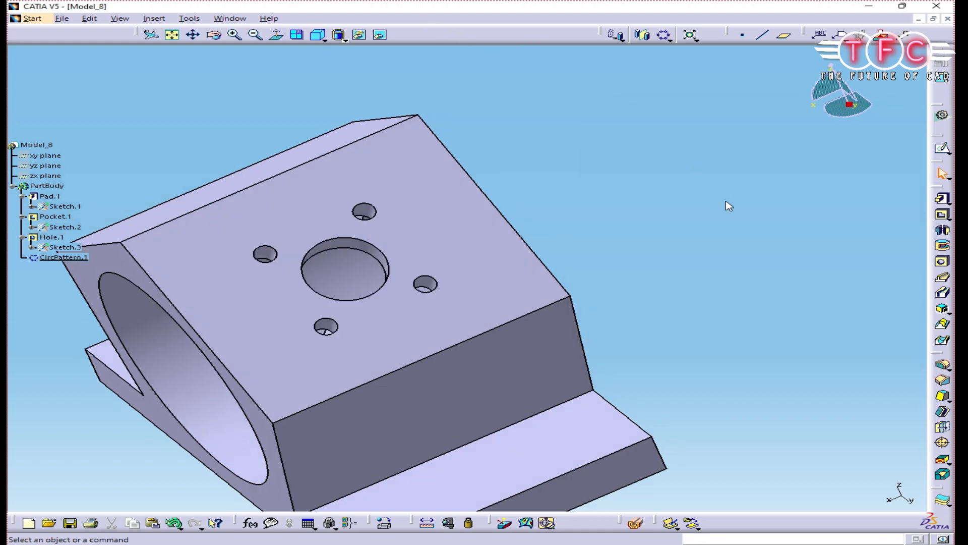
Open a sketch on the opposite, undrilled roof face and draw a rectangle about 19 mm wide near its middle
{"action": "middle_click_drag", "start_coordinate": [767, 178], "coordinate": [346, 242]}
{"action": "left_click", "coordinate": [944, 149]}
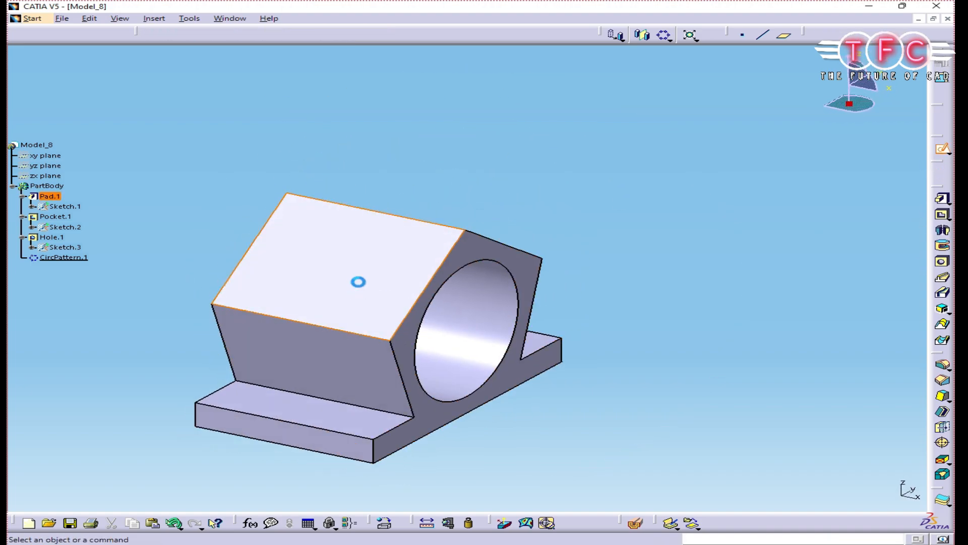
{"action": "left_click", "coordinate": [422, 281]}
{"action": "left_click", "coordinate": [942, 316]}
{"action": "left_click", "coordinate": [429, 254]}
{"action": "left_click", "coordinate": [512, 311]}
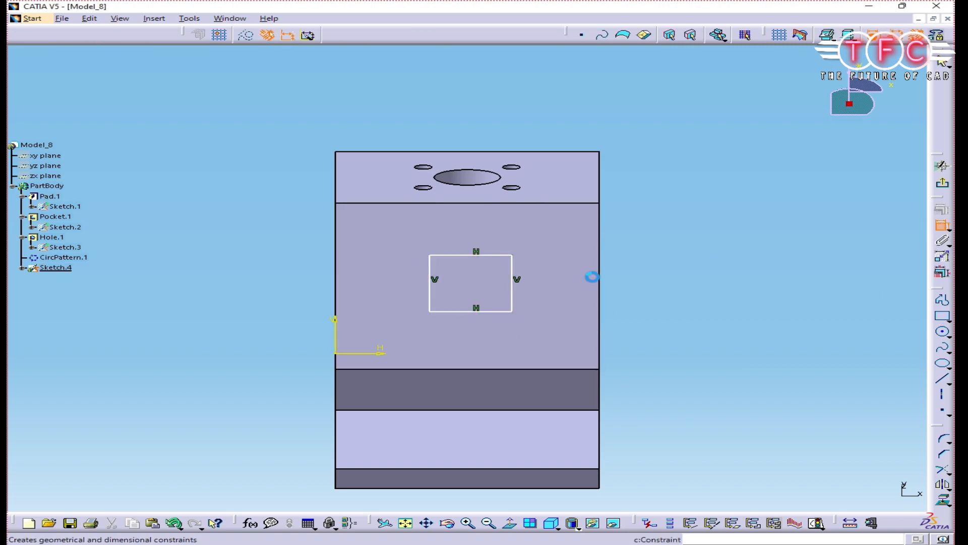
Dimension the rectangle's width, set it to 25 mm and shift the rectangle towards the middle of the face
{"action": "left_click", "coordinate": [468, 235]}
{"action": "double_click", "coordinate": [466, 233]}
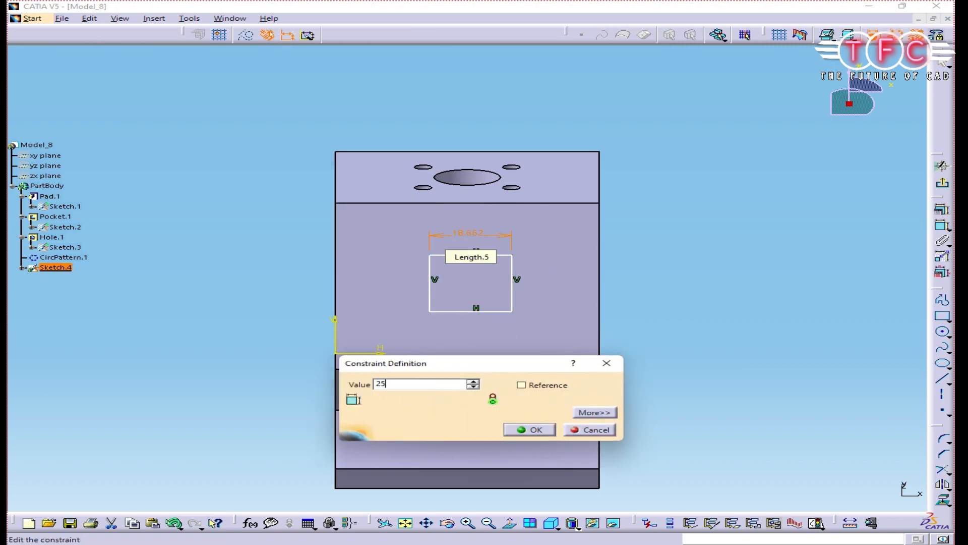
{"action": "type", "text": "25"}
{"action": "key", "text": "Return"}
{"action": "left_click_drag", "start_coordinate": [487, 258], "coordinate": [456, 253]}
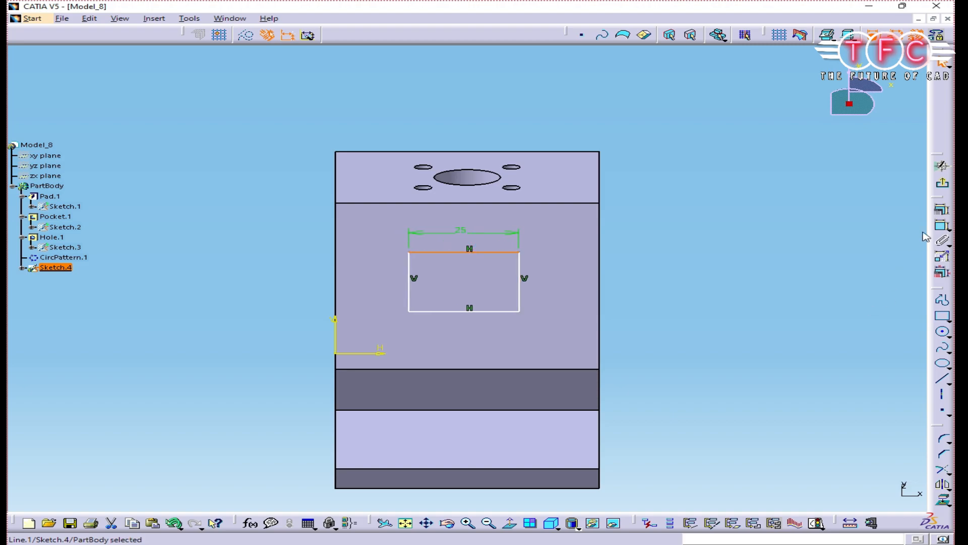
Dimension the rectangle's height and set it to 25 mm
{"action": "left_click", "coordinate": [942, 225]}
{"action": "left_click", "coordinate": [941, 225]}
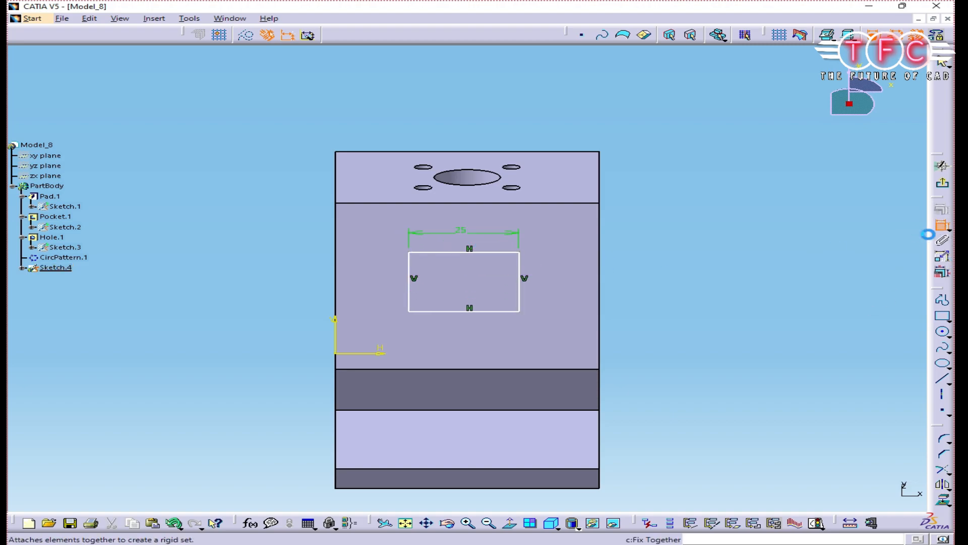
{"action": "double_click", "coordinate": [553, 286]}
{"action": "type", "text": "25"}
{"action": "key", "text": "Return"}
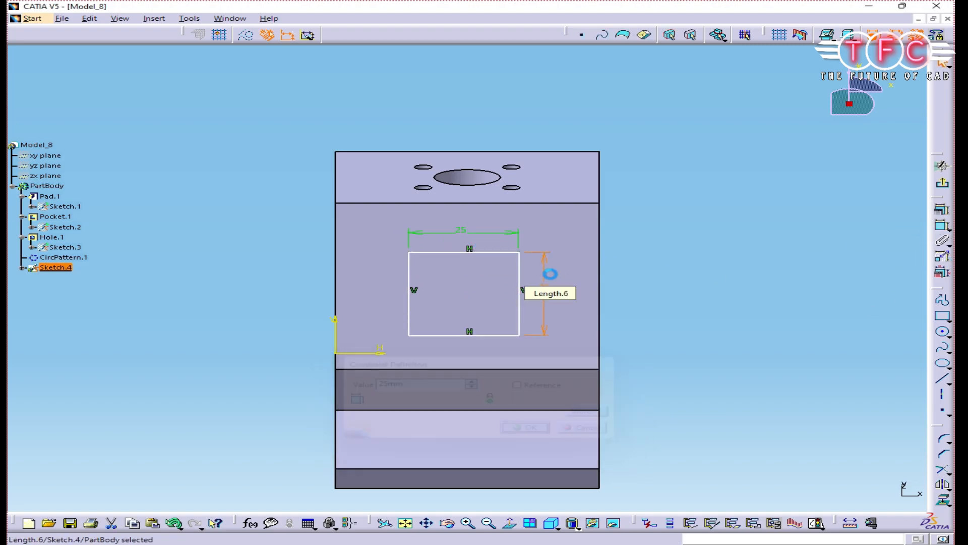
Shift the square slightly on the face and set its distance from the face's upper edge to 12.5 mm
{"action": "left_click_drag", "start_coordinate": [472, 254], "coordinate": [476, 247]}
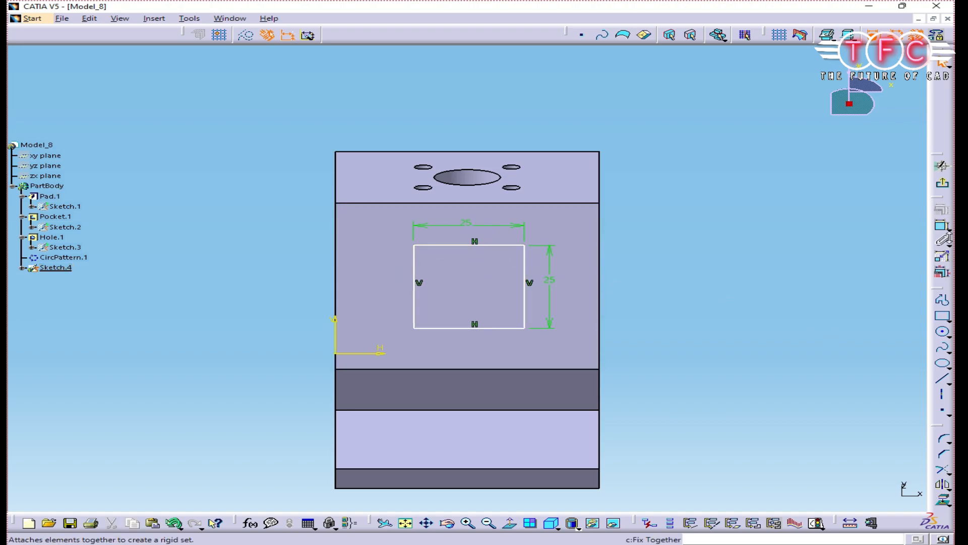
{"action": "left_click", "coordinate": [518, 204]}
{"action": "left_click", "coordinate": [518, 246]}
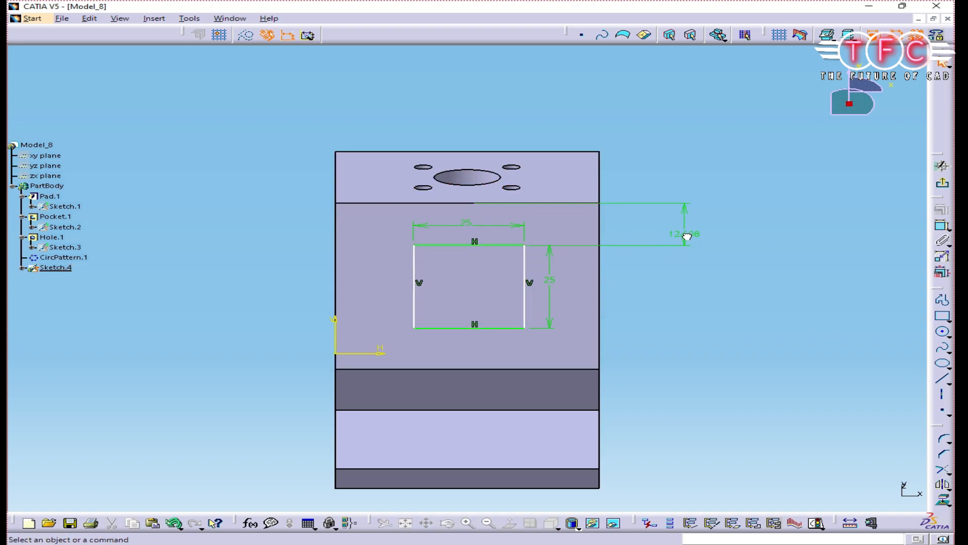
{"action": "left_click", "coordinate": [695, 234]}
{"action": "double_click", "coordinate": [685, 233]}
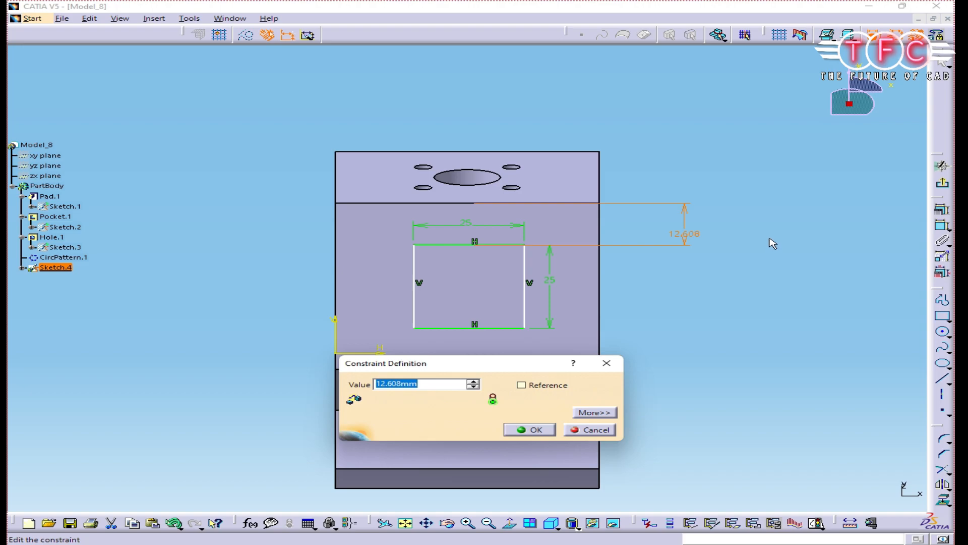
{"action": "key", "text": "Return"}
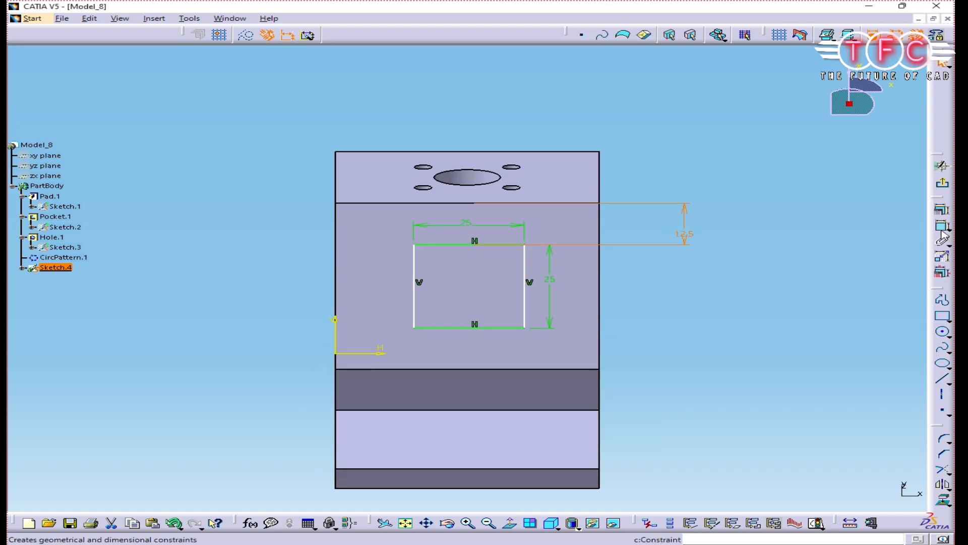
Dimension the square's right side from the face's right edge and set the distance to 20 mm
{"action": "left_click", "coordinate": [599, 294]}
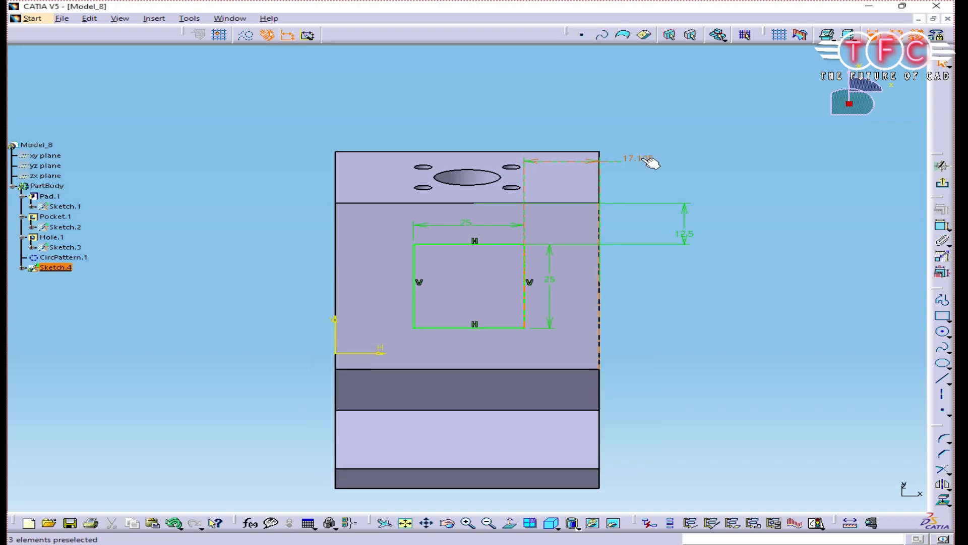
{"action": "double_click", "coordinate": [645, 158]}
{"action": "type", "text": "20"}
{"action": "key", "text": "Return"}
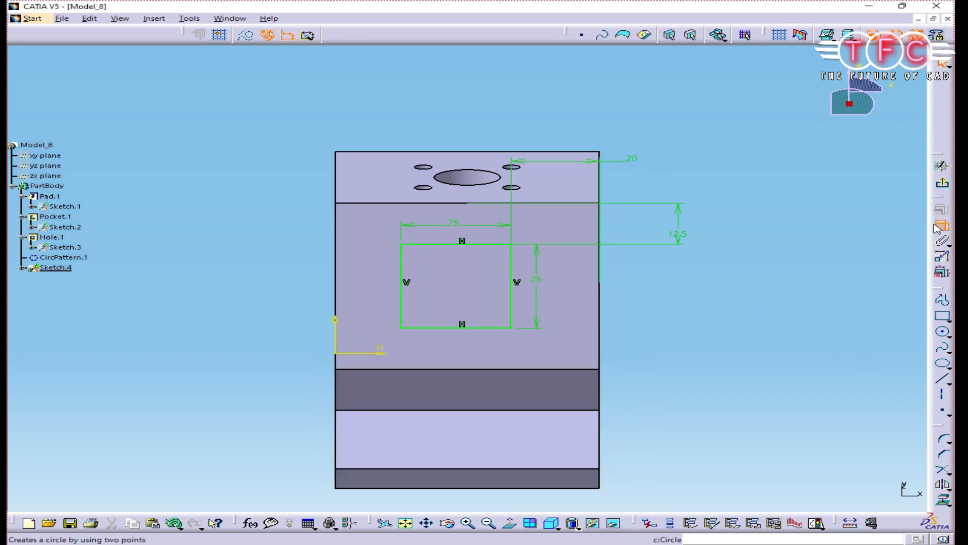
{"action": "left_click", "coordinate": [404, 266]}
{"action": "left_click", "coordinate": [336, 272]}
{"action": "left_click", "coordinate": [287, 220]}
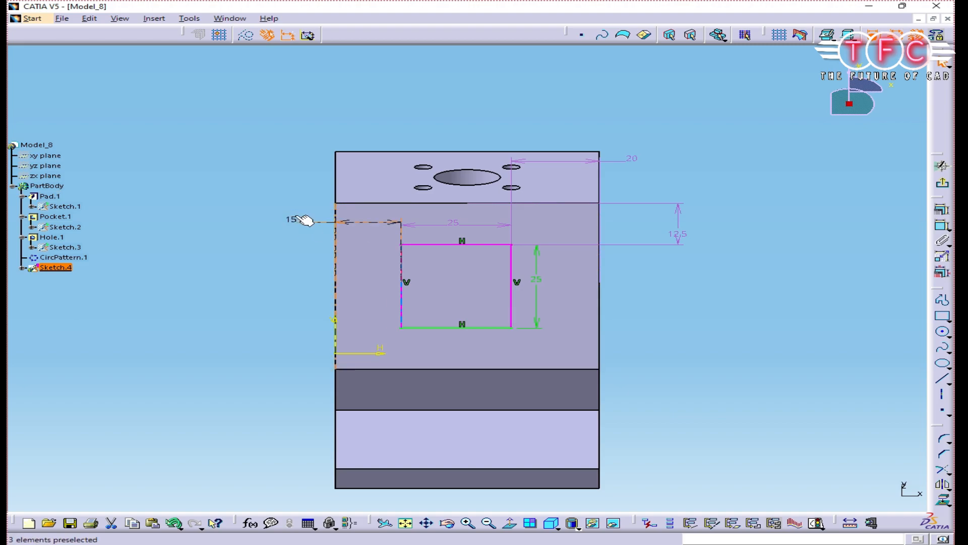
{"action": "key", "text": "Delete"}
Set the distance between the square's right side and the face's right edge to 17.5 mm
{"action": "double_click", "coordinate": [630, 159]}
{"action": "type", "text": "17.5"}
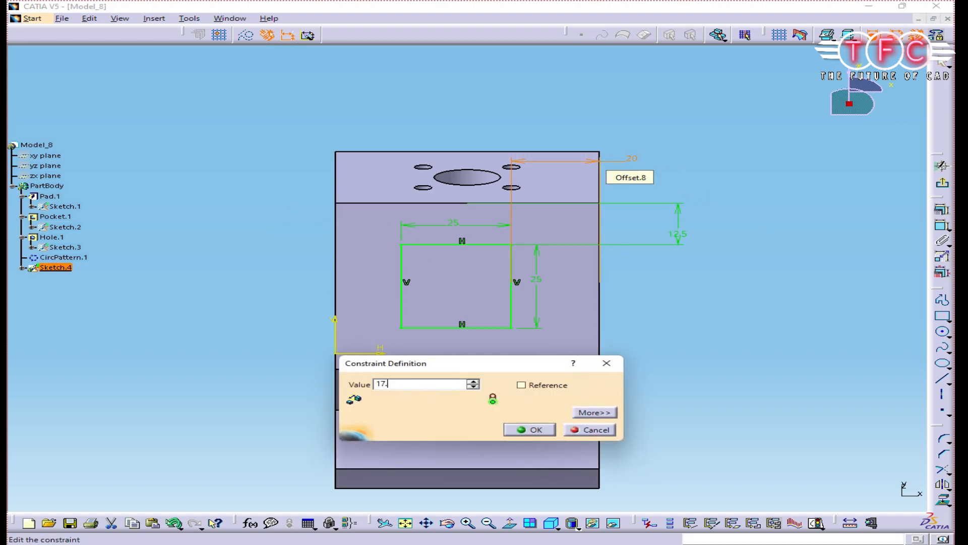
{"action": "key", "text": "Return"}
Leave the sketch and cut the square as a pocket through the roof face into the large bore
{"action": "left_click", "coordinate": [943, 186]}
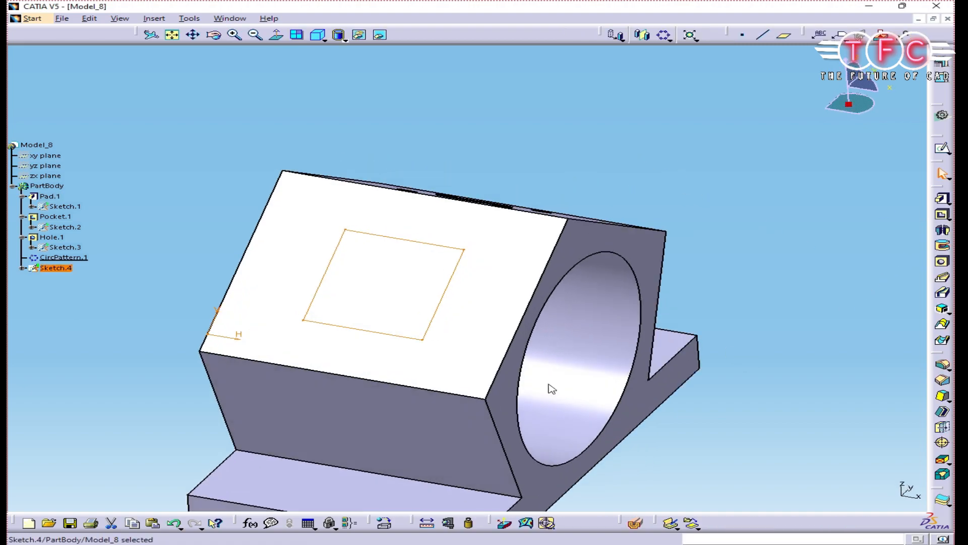
{"action": "left_click", "coordinate": [177, 301]}
{"action": "left_click", "coordinate": [48, 301]}
{"action": "middle_click_drag", "start_coordinate": [744, 356], "coordinate": [613, 285]}
Bring up the commands available for the PartBody in the specification tree
{"action": "right_click", "coordinate": [29, 135]}
{"action": "left_click", "coordinate": [86, 343]}
{"action": "right_click", "coordinate": [54, 136]}
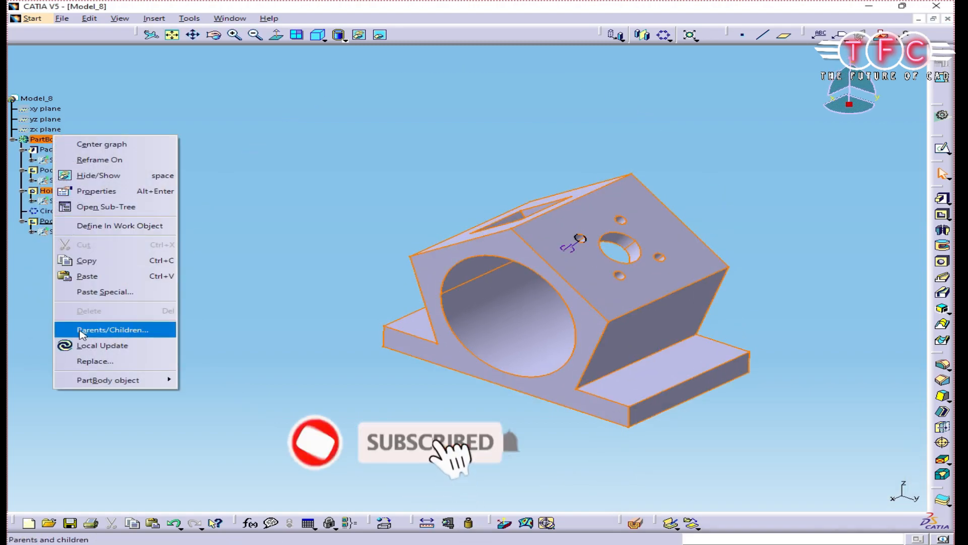